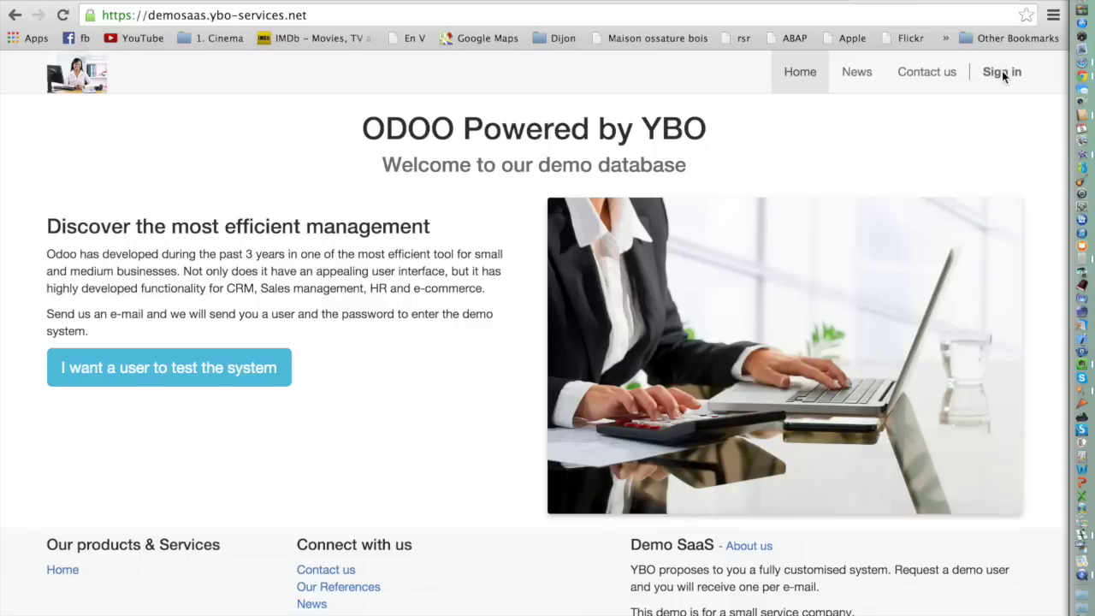
Sign in with the demo manager account and its password, then go to Sales customers.
click(1003, 73)
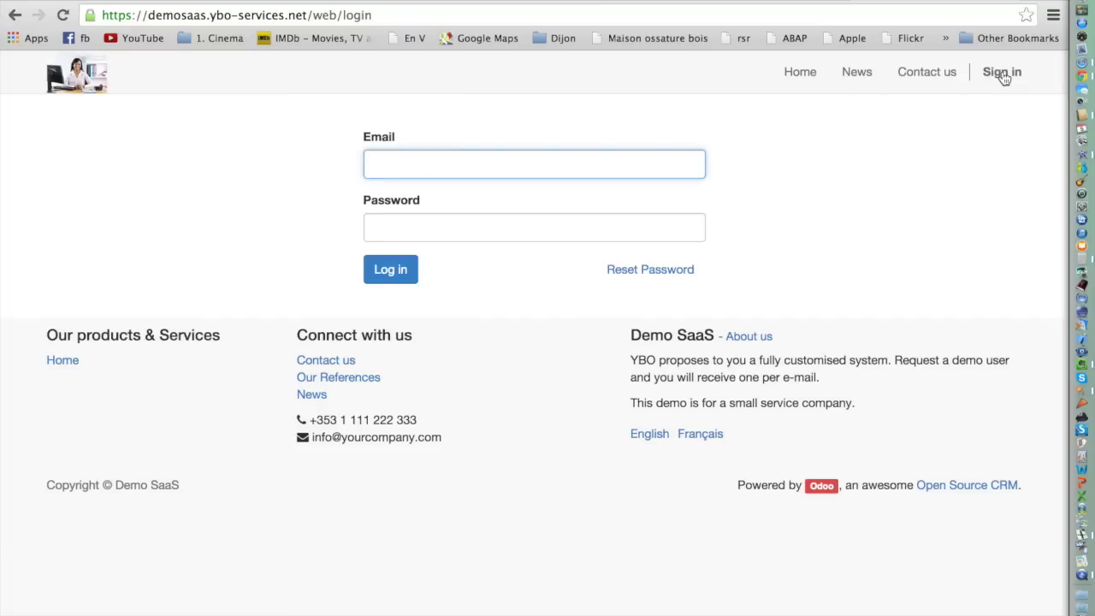
text(manag)
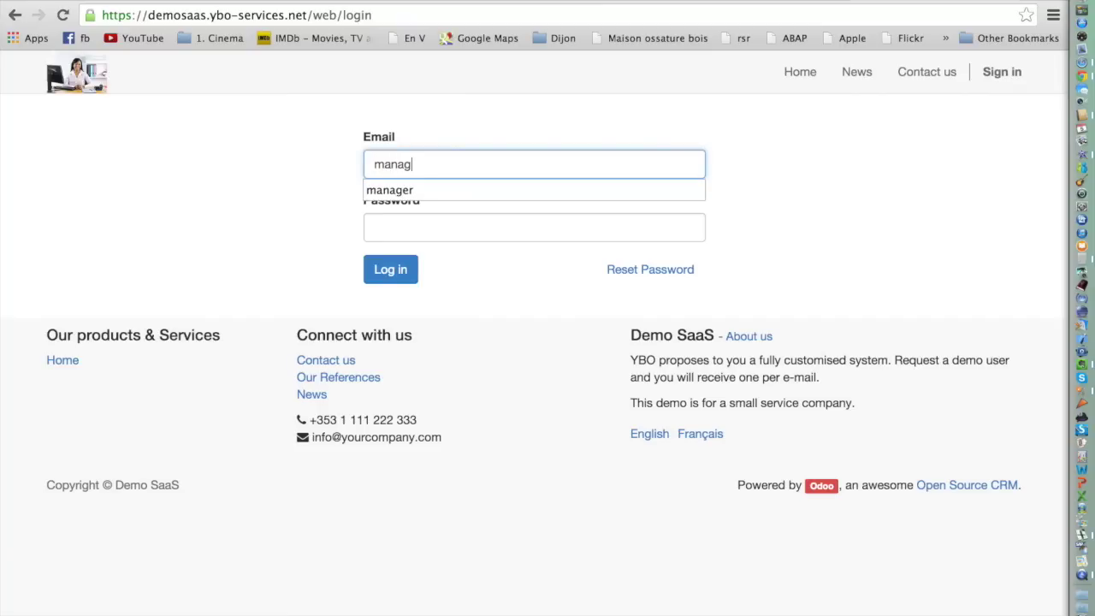
text(er)
key(Tab)
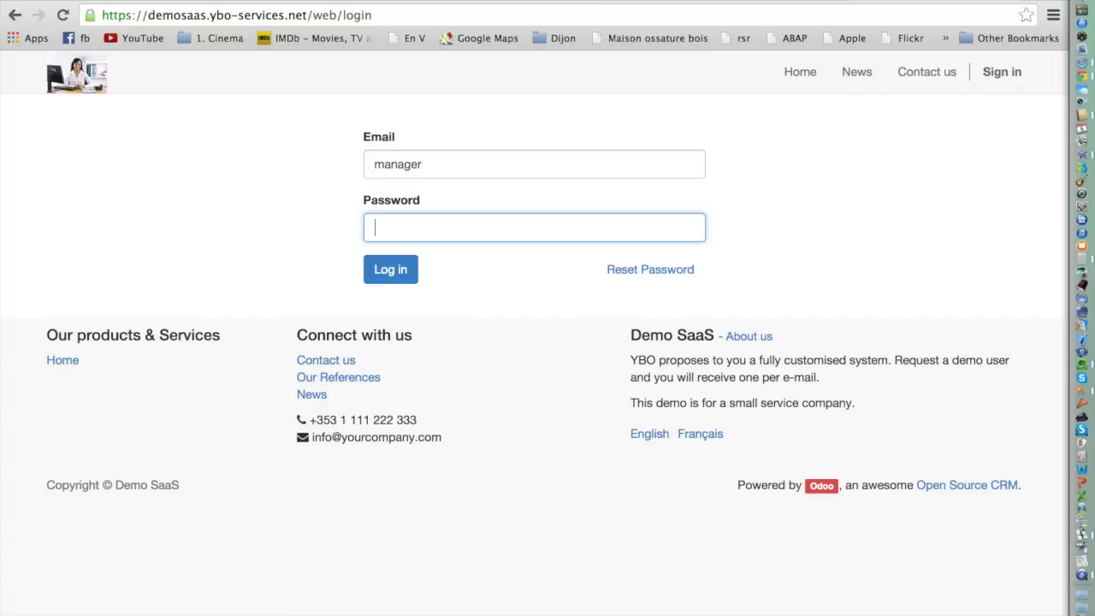
text(manager)
key(Return)
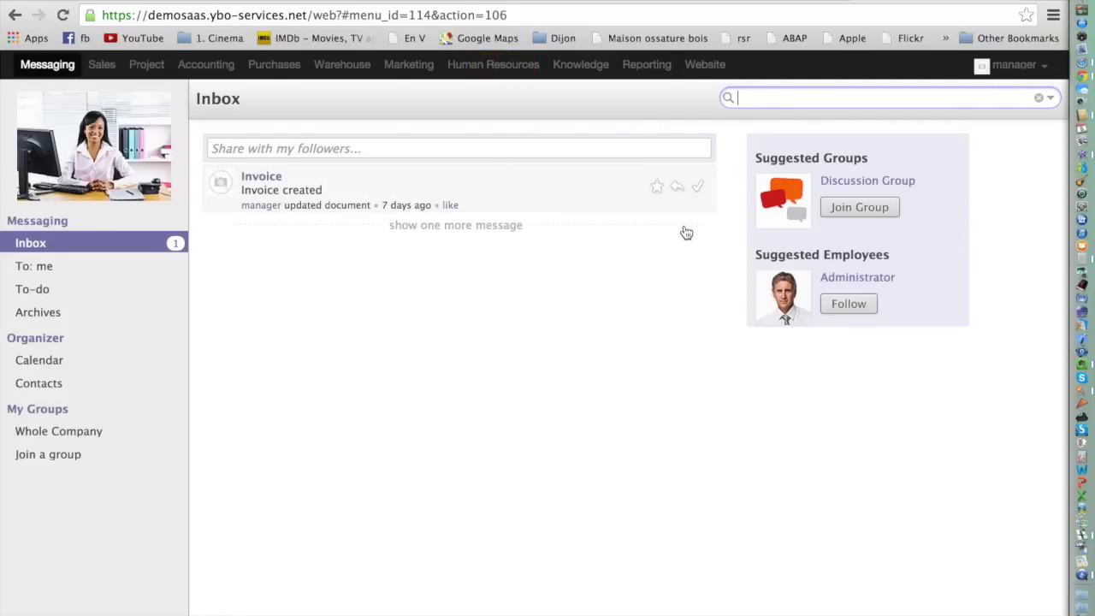
click(110, 72)
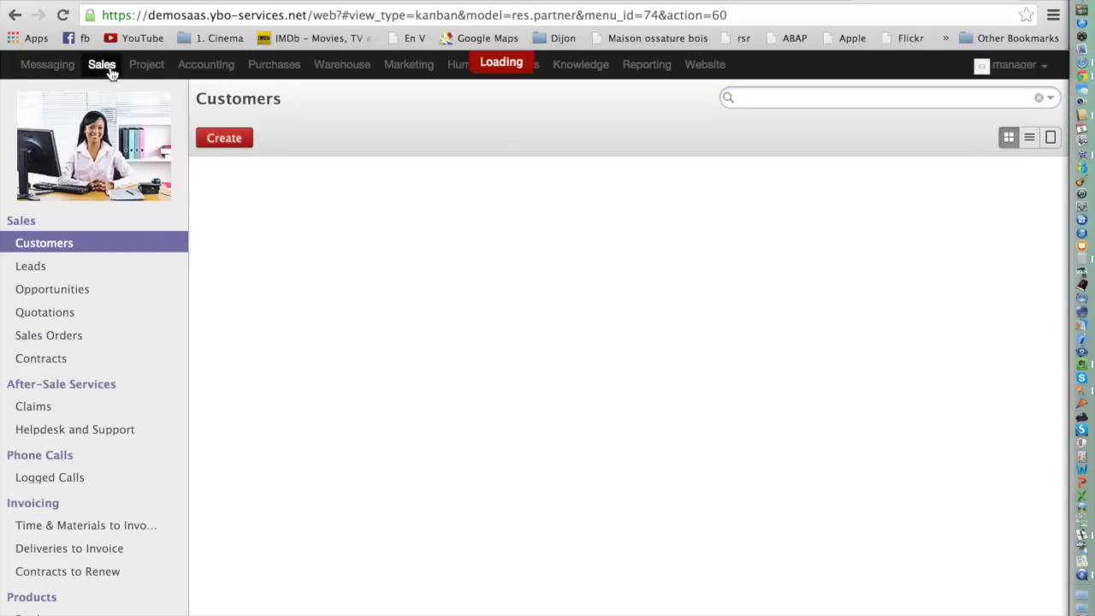
Reload the Customers list and start a blank new customer form.
click(62, 247)
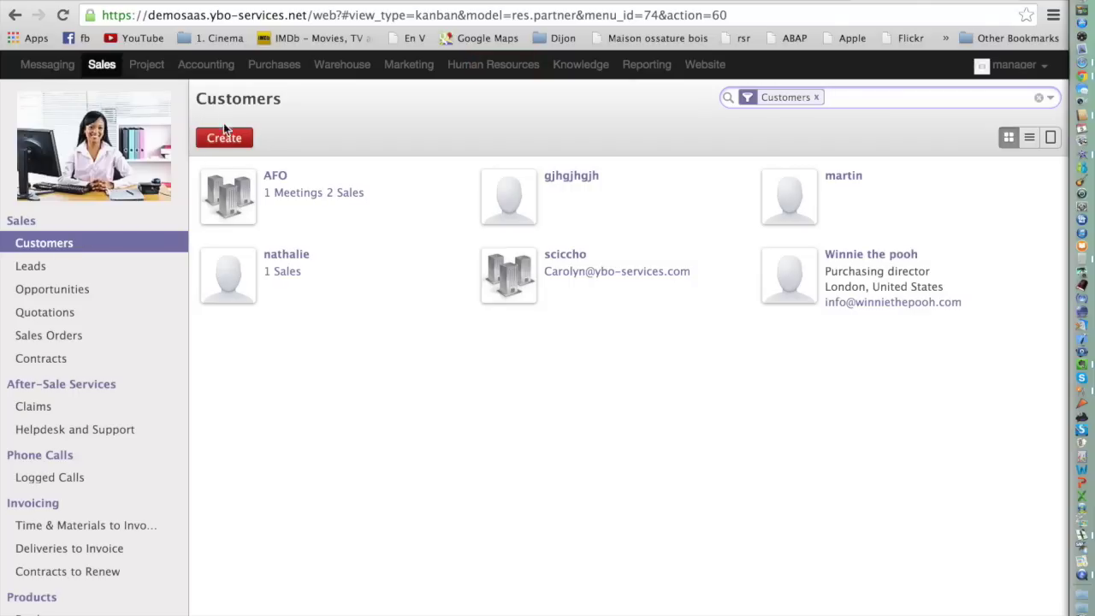
click(231, 142)
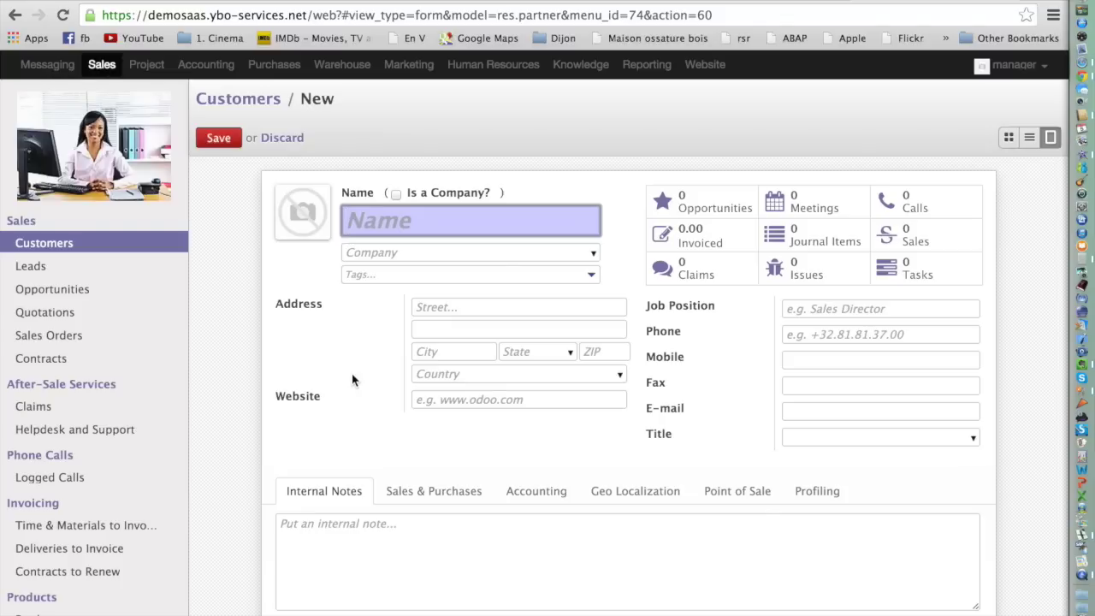
Enter 'My first company' as the name and tick Is a Company.
text(My fi)
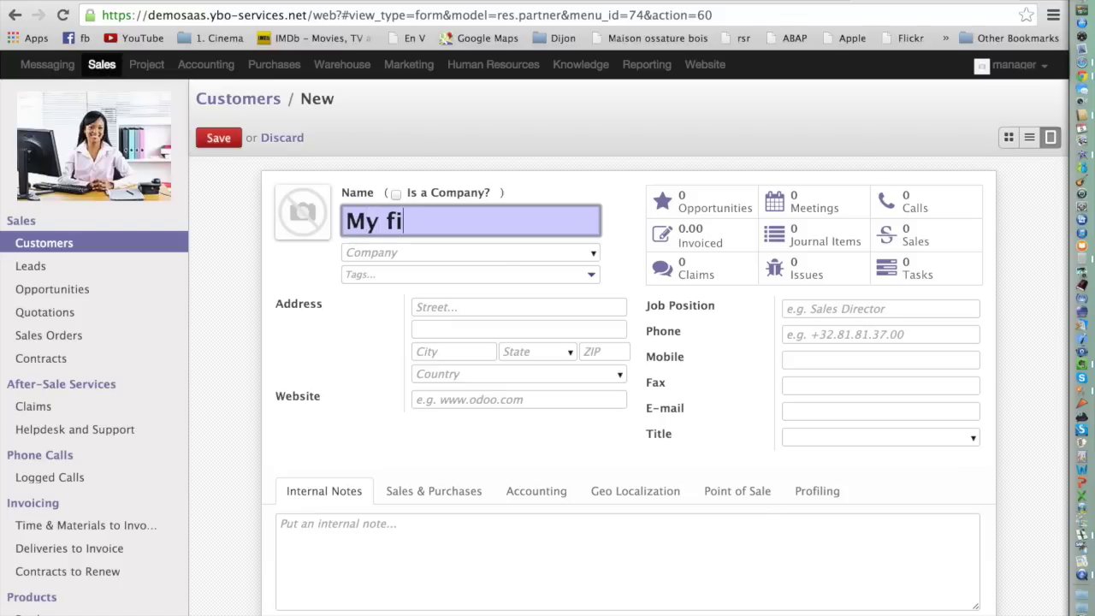
text(rst company)
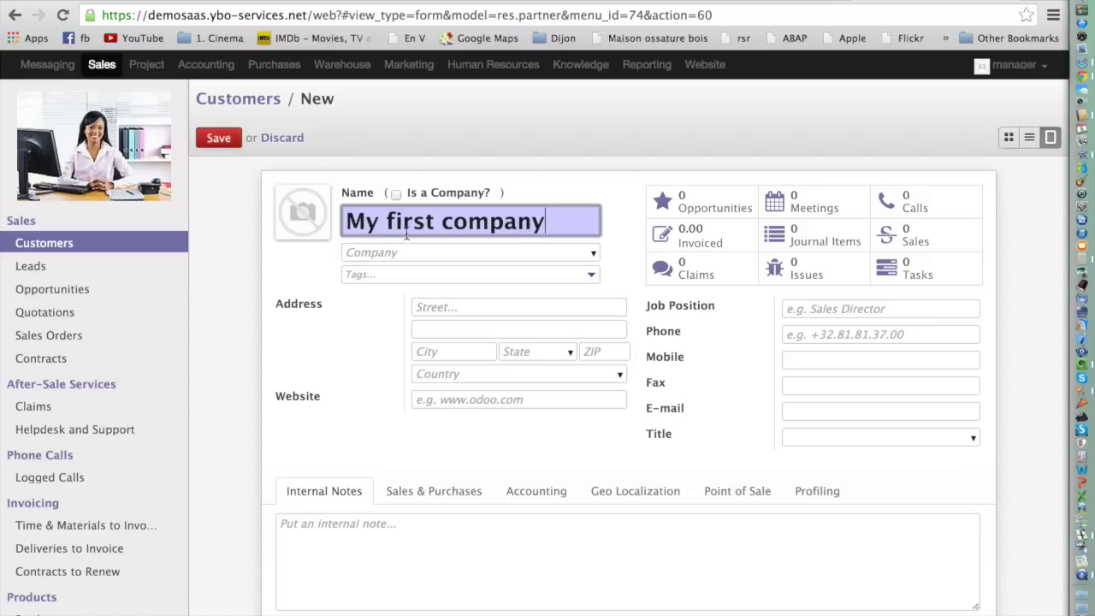
click(396, 195)
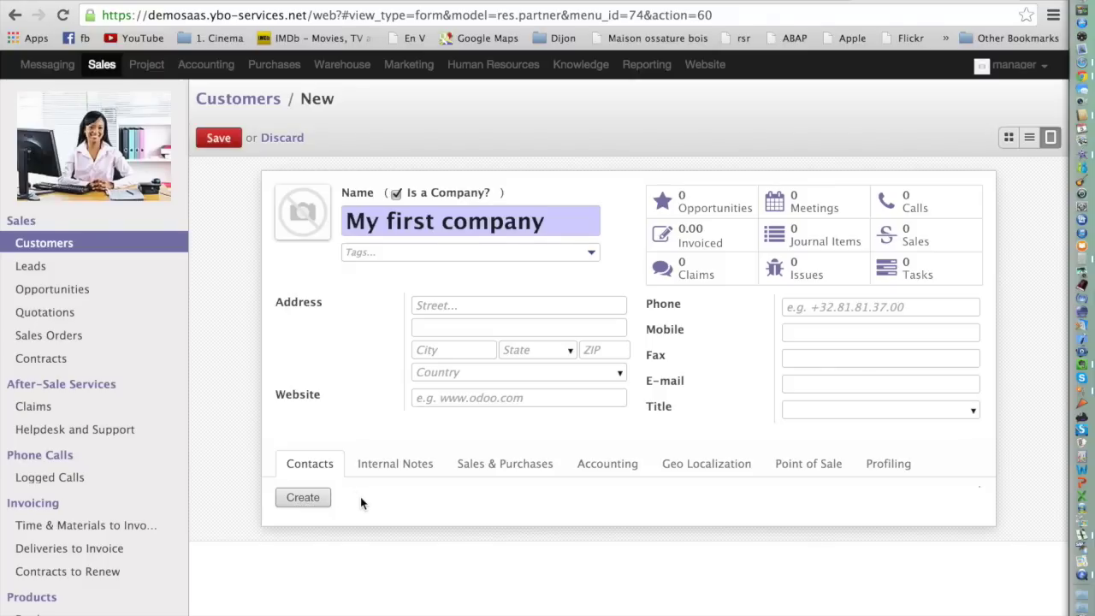
click(452, 305)
text(M)
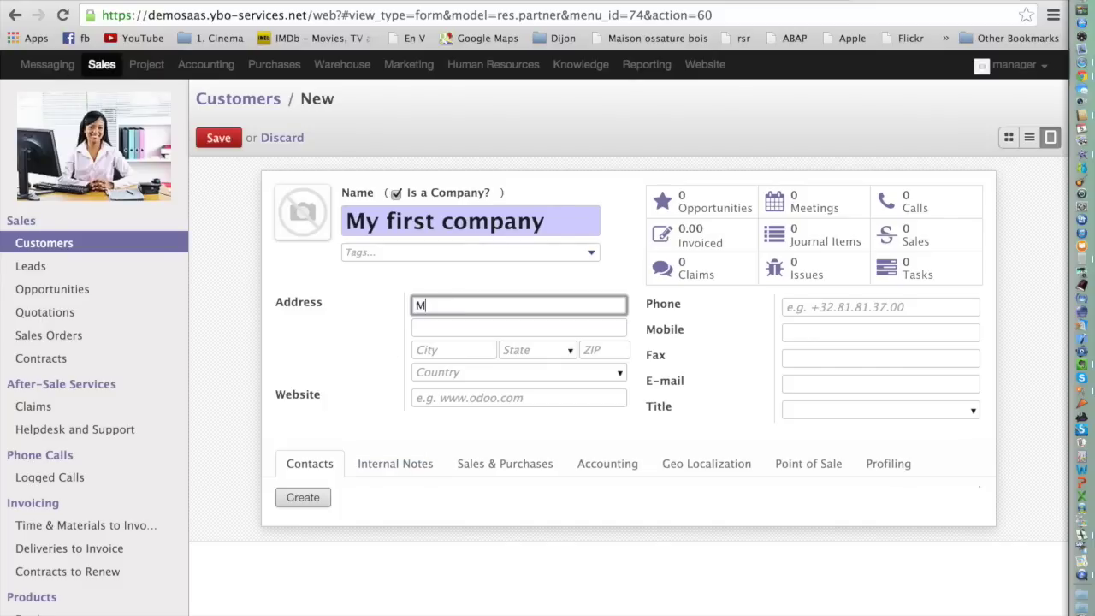
text(ainstreet)
key(Tab)
key(Tab)
text(Navan)
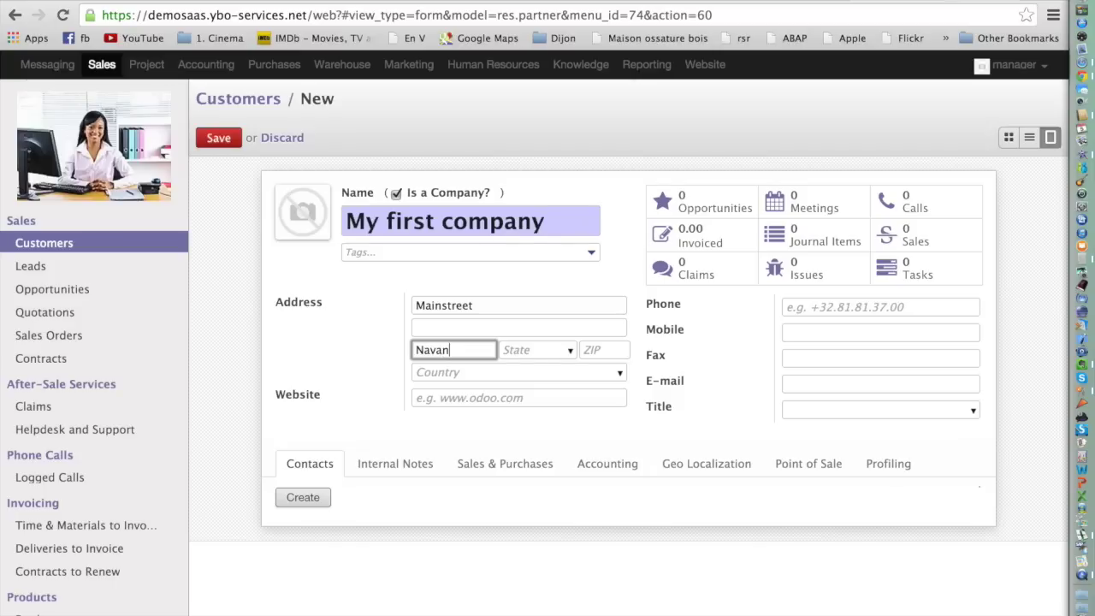
key(Tab)
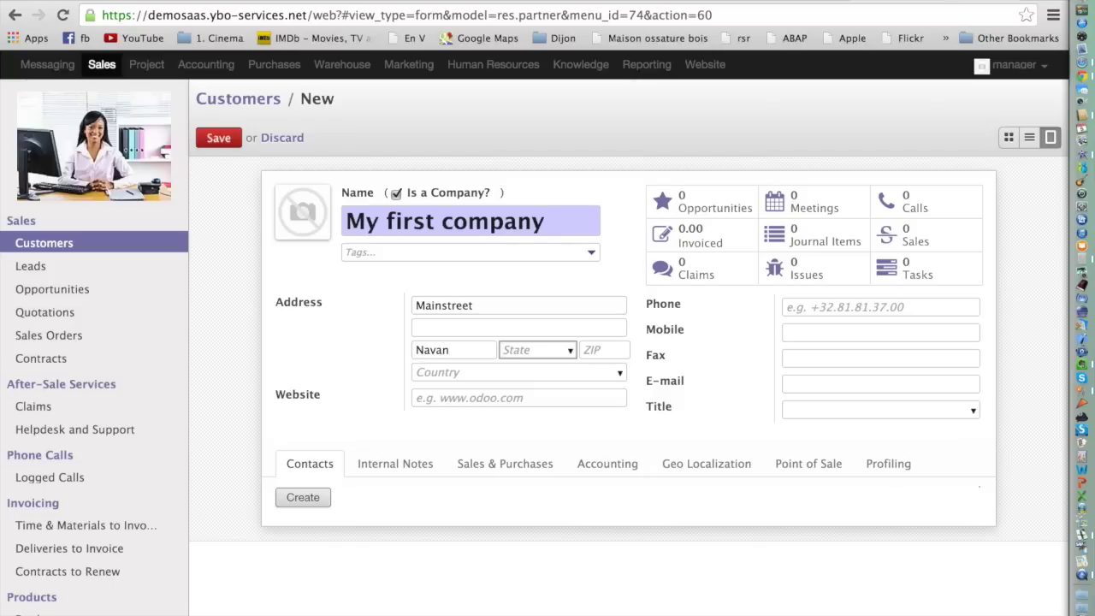
text(Me)
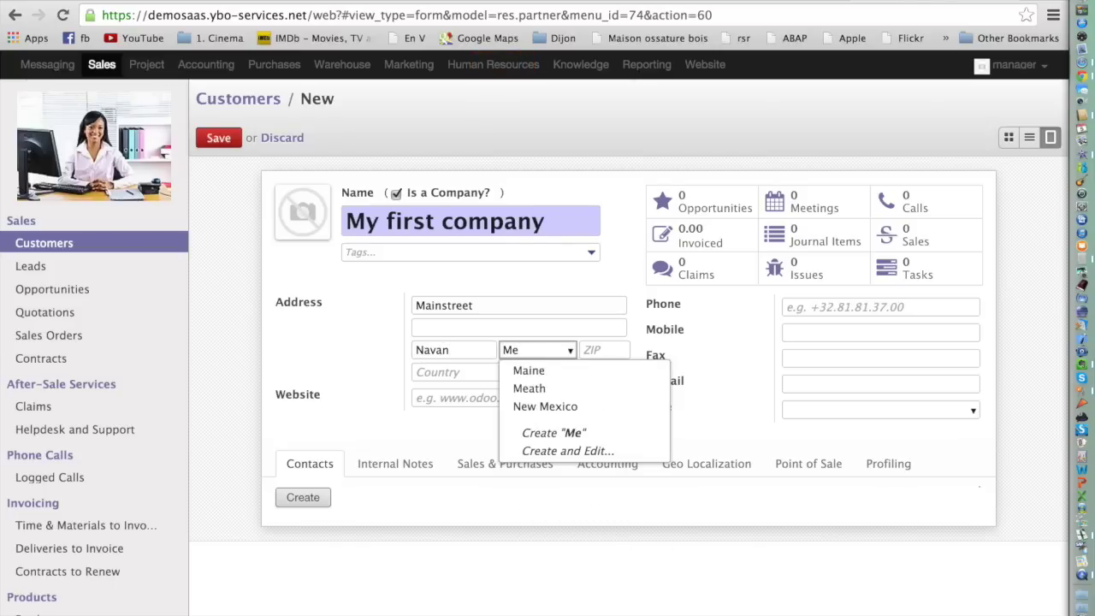
key(Down)
key(Down)
key(Return)
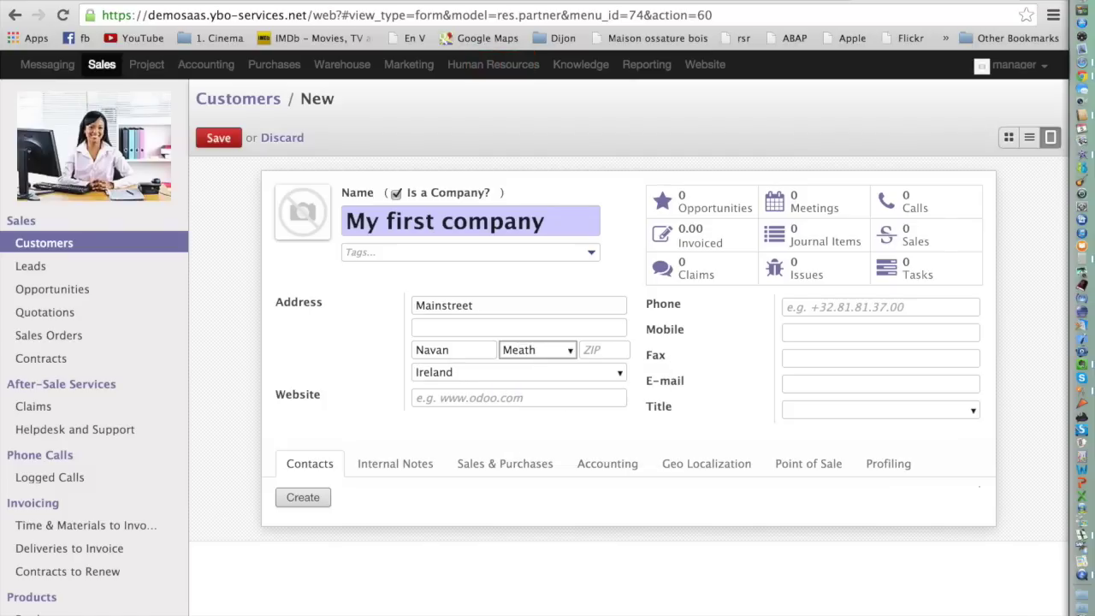
click(505, 394)
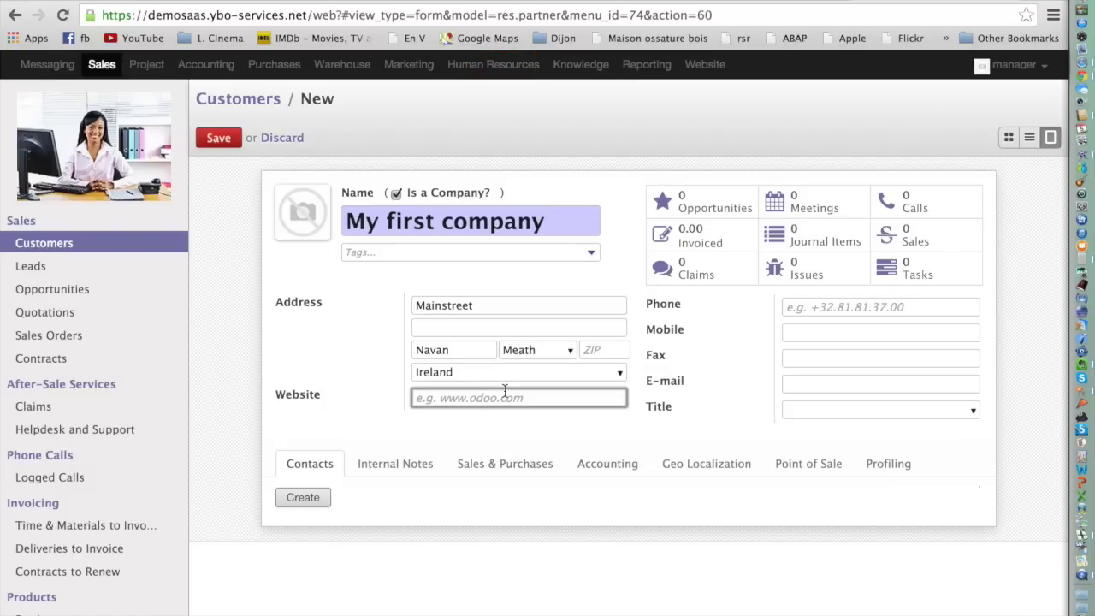
text(www.myfirstcompany.com)
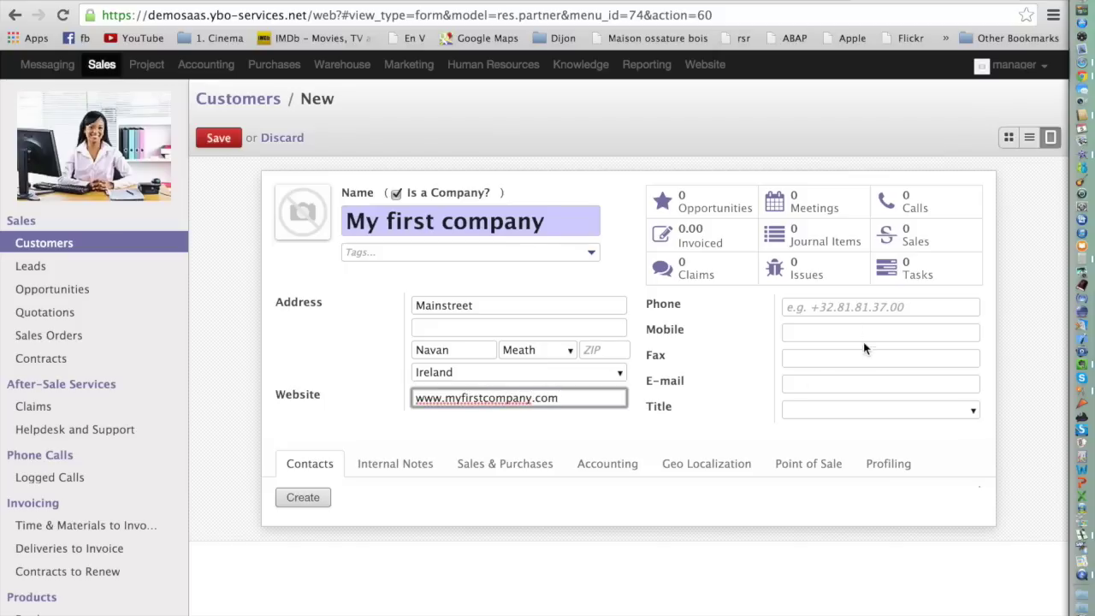
Fill in the company's Irish phone number and its company e-mail address.
click(814, 306)
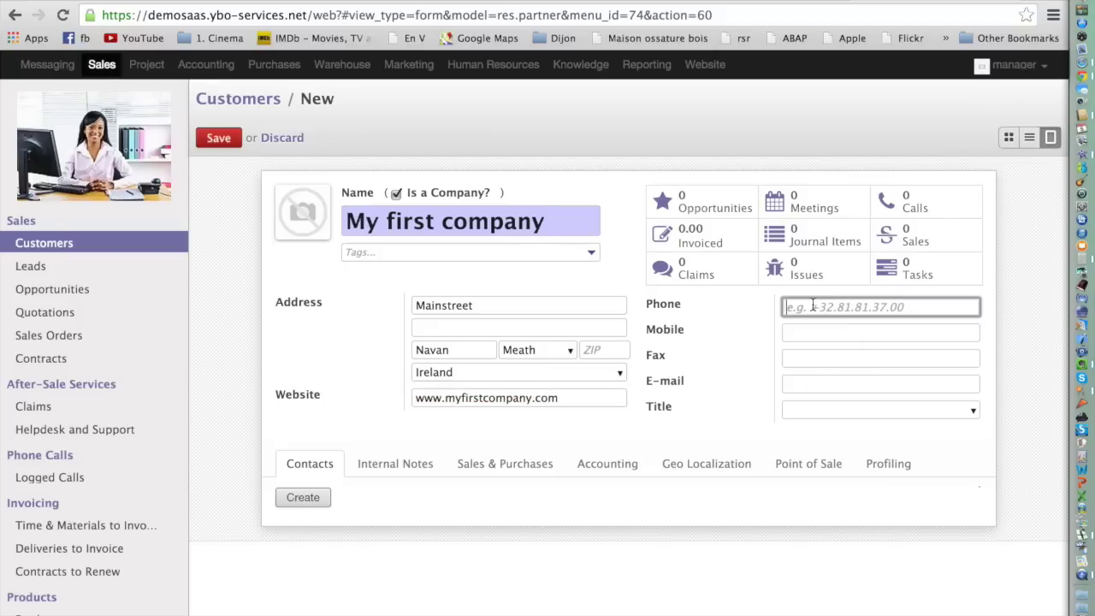
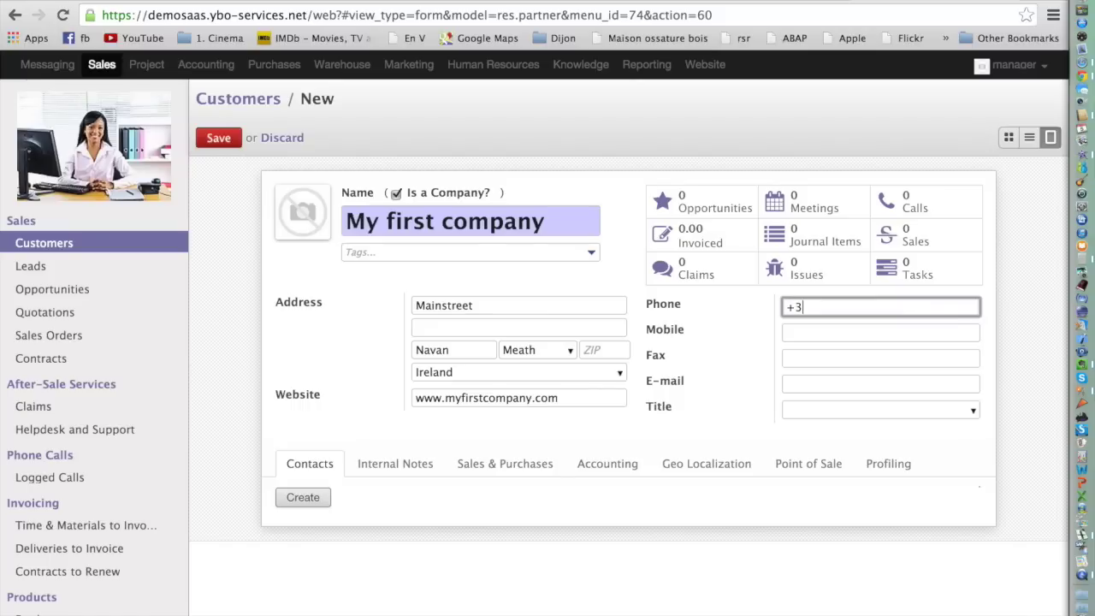
click(796, 380)
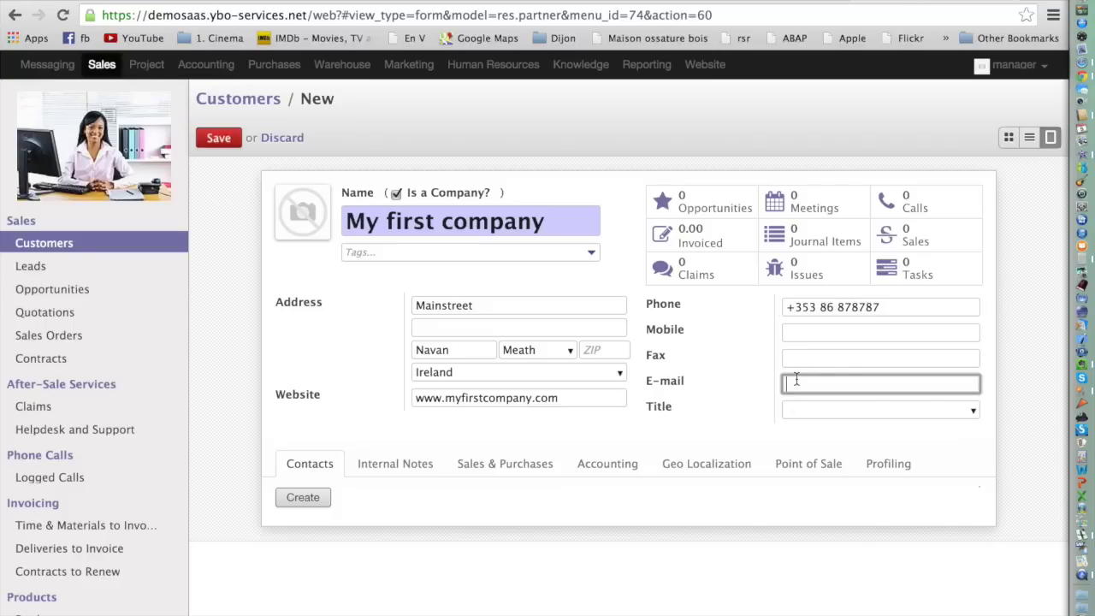
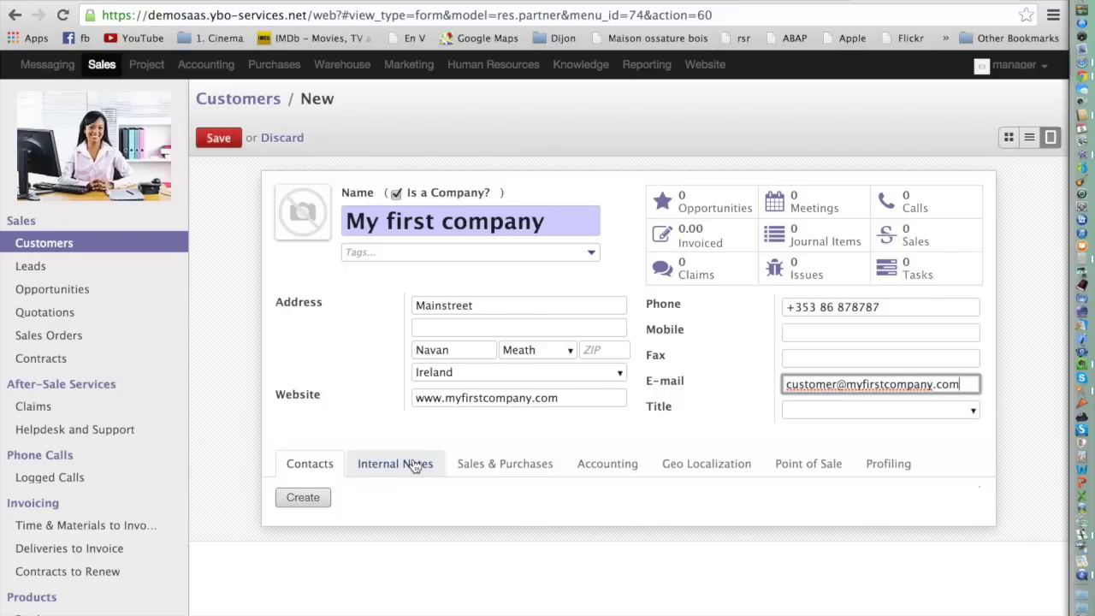
mouse_move(293, 196)
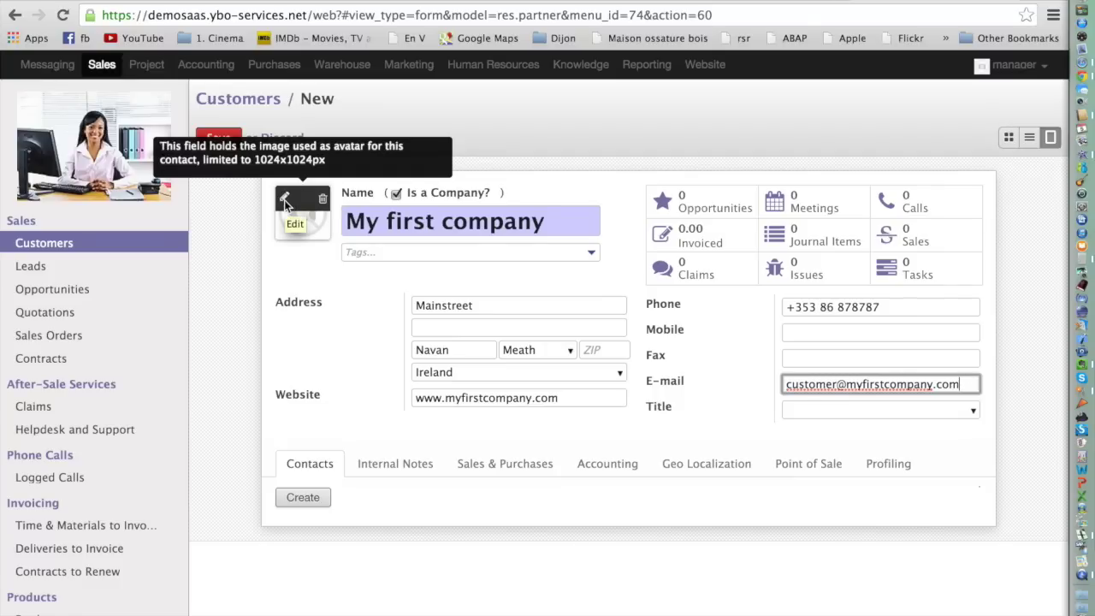
Set the customer image to the office photo dreamstime_s_17214789.jpg.
click(285, 202)
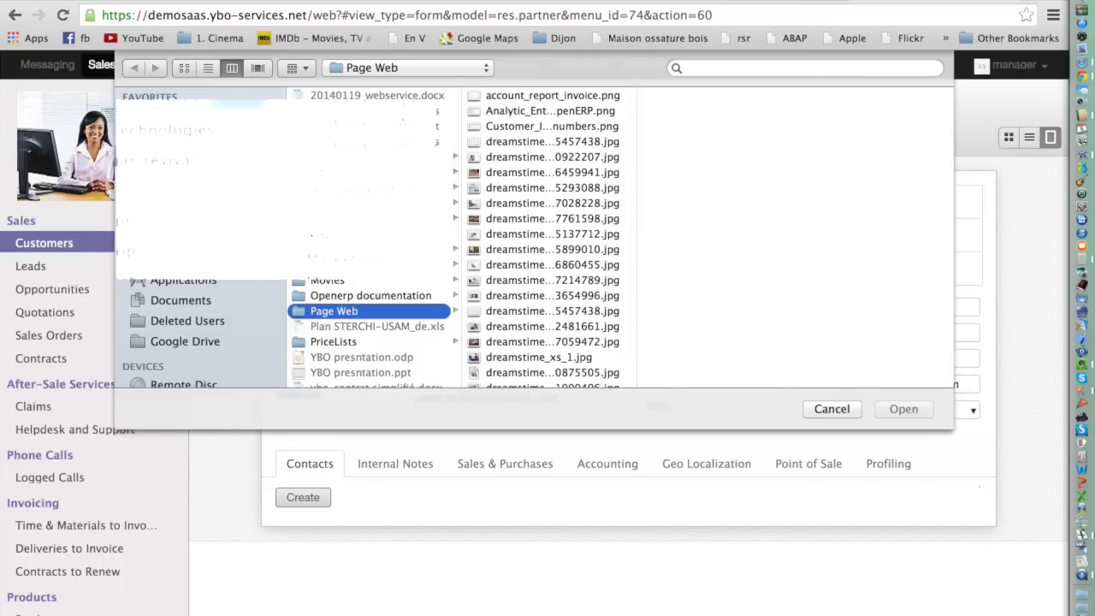
click(560, 111)
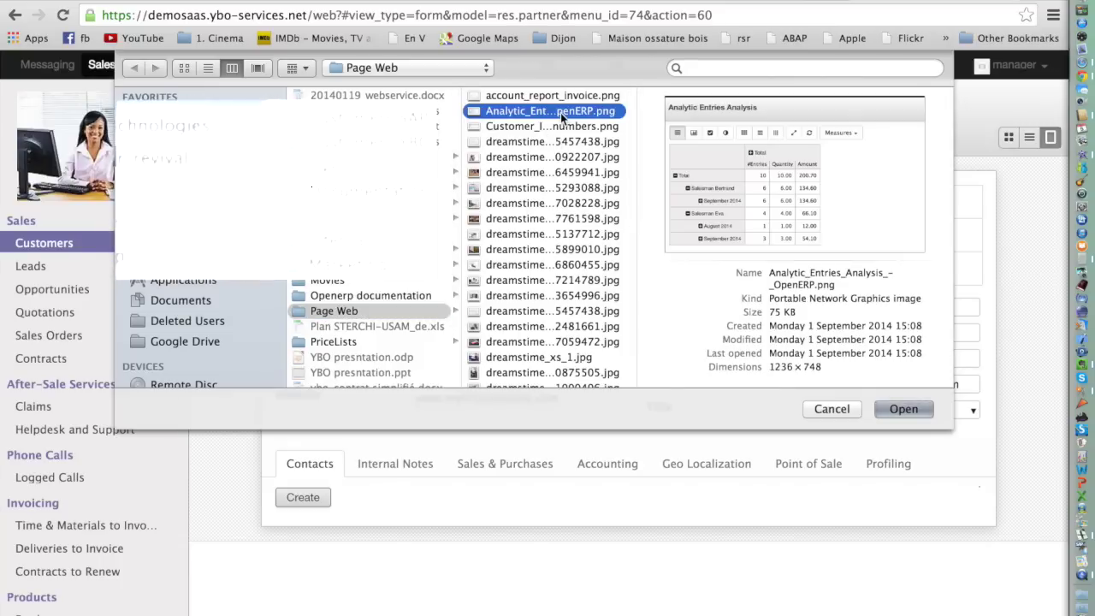
click(558, 279)
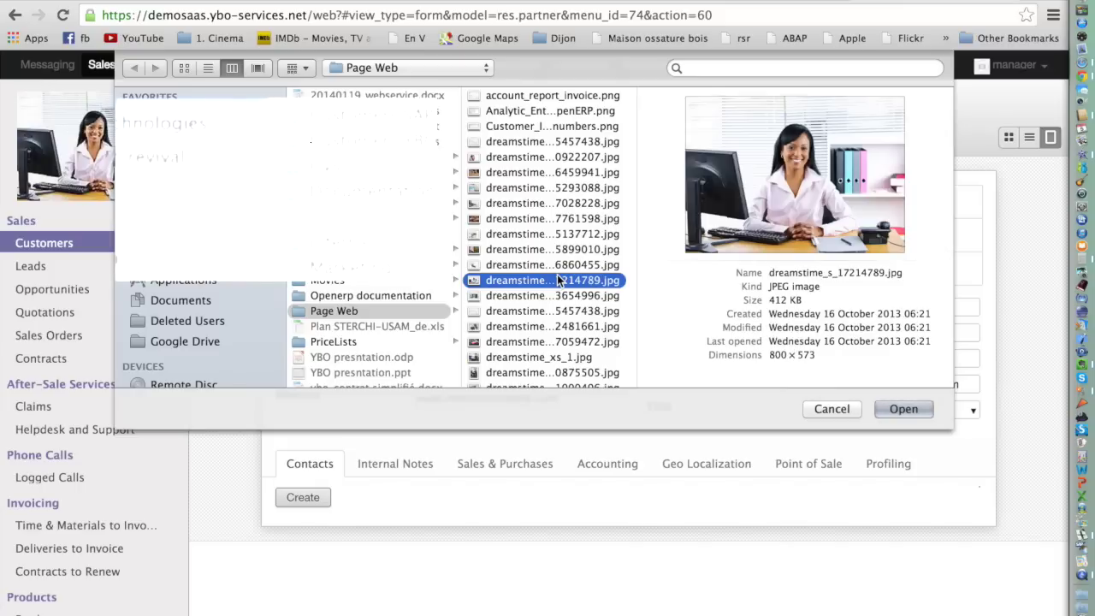
click(905, 409)
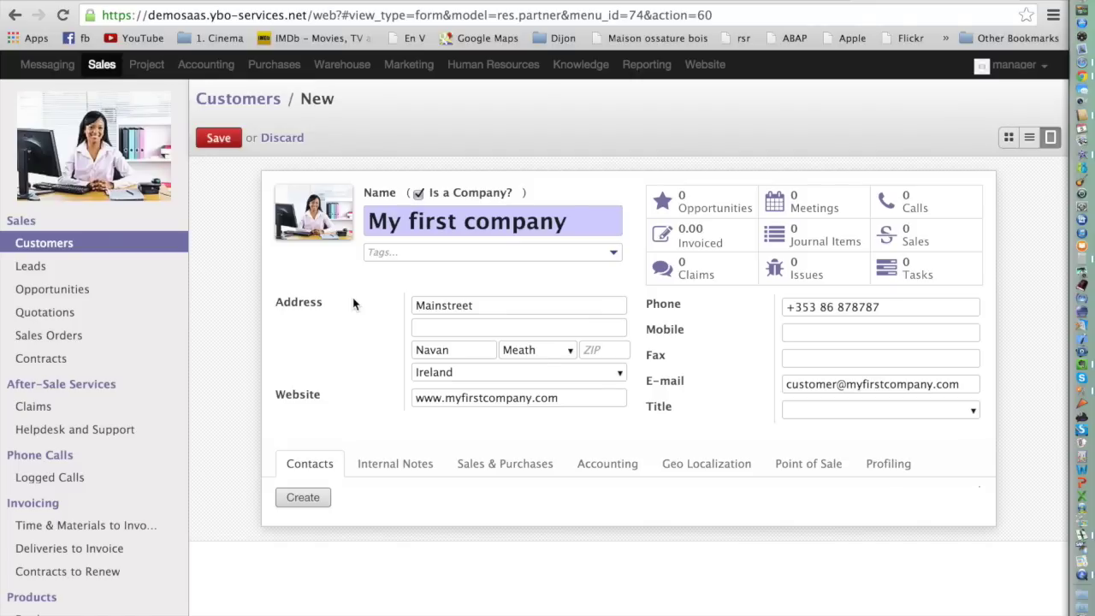
click(410, 468)
Write the internal note 'This company is specialised in Marketing.'.
click(411, 518)
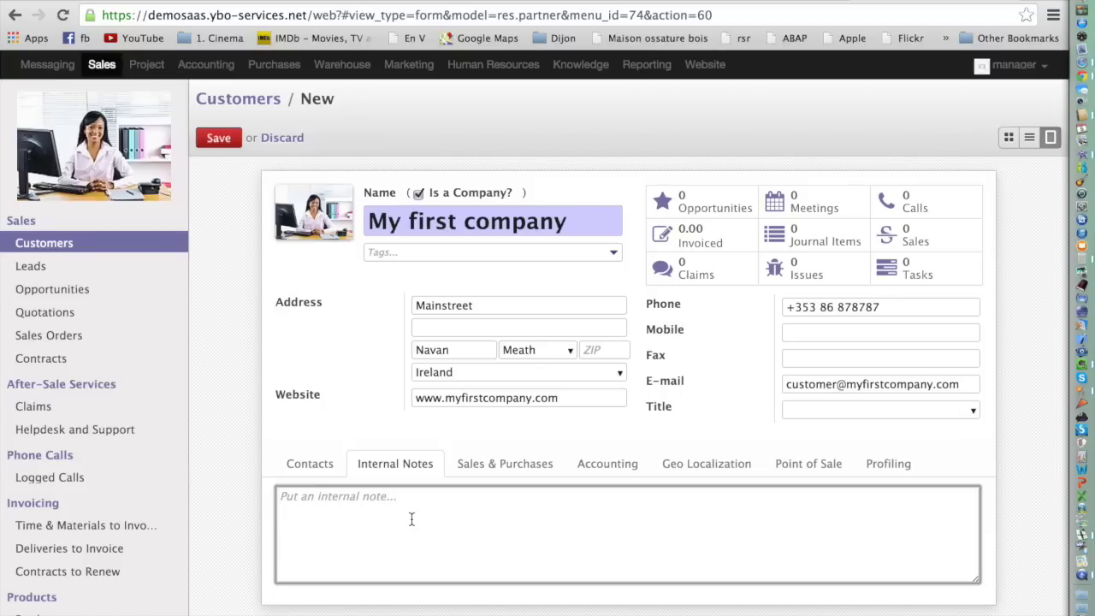
text(T)
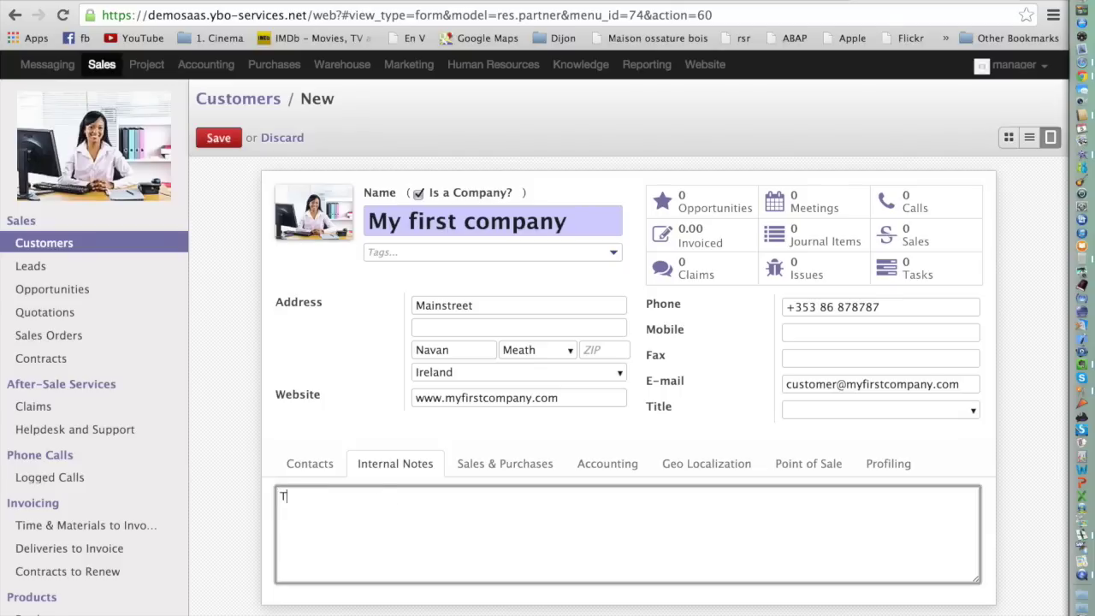
text(his company is specialised)
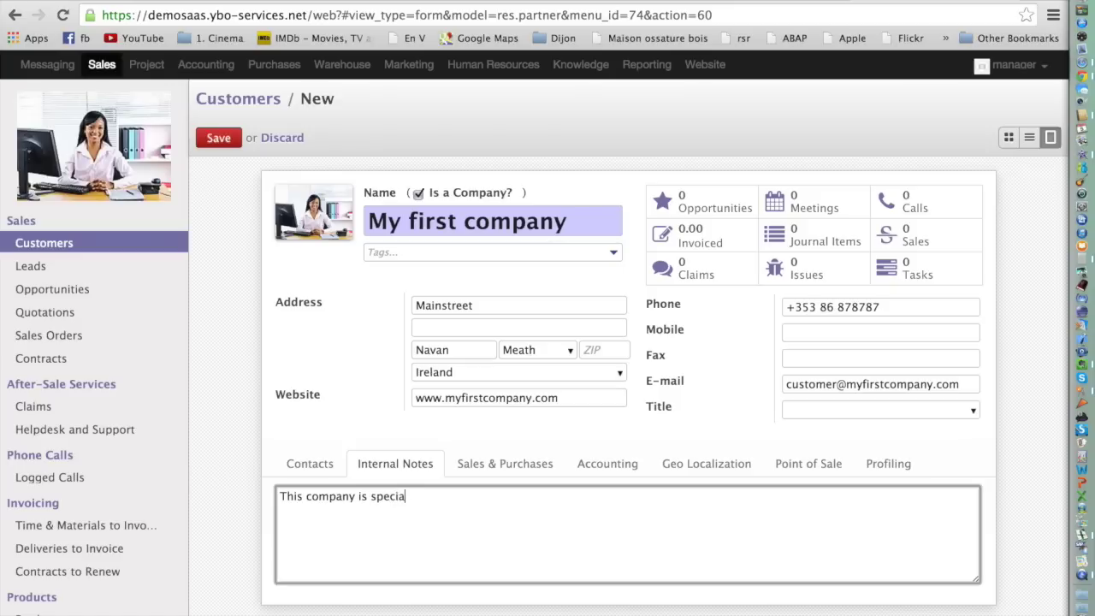
text(inE)
key(BackSpace)
text(Marketing.)
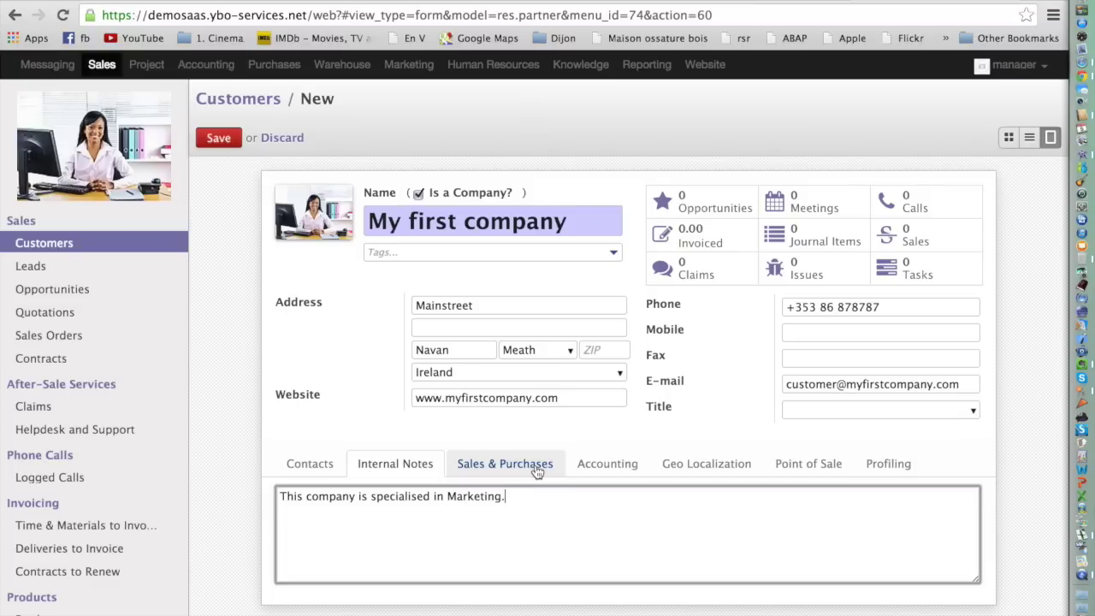
click(537, 472)
Leave Supplier unticked, choose salesperson manager1 and language French / Français.
scroll(536, 466, down, 2)
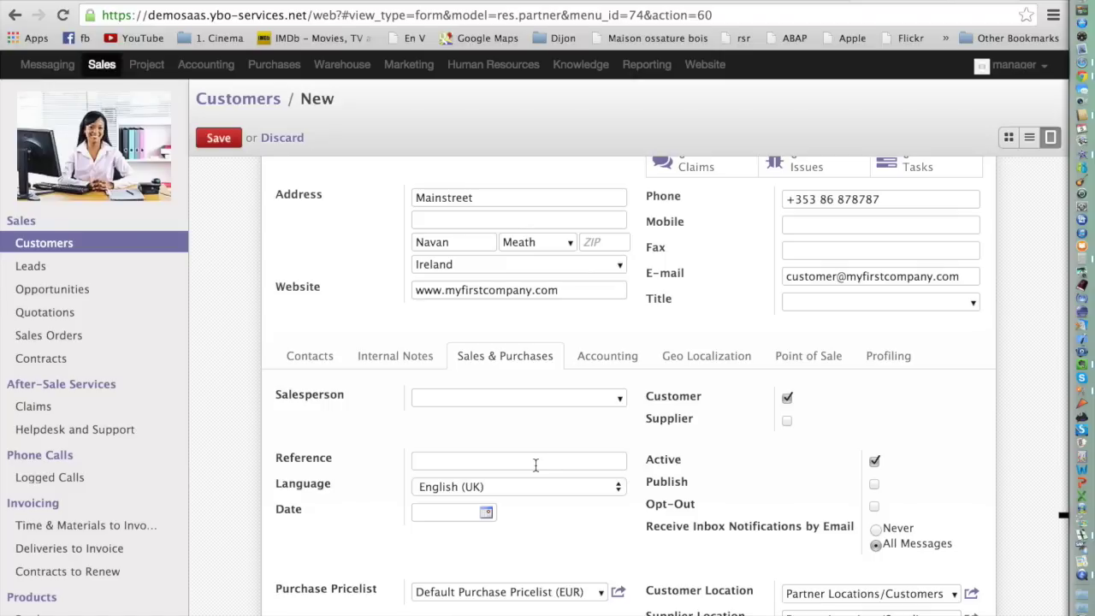
click(787, 423)
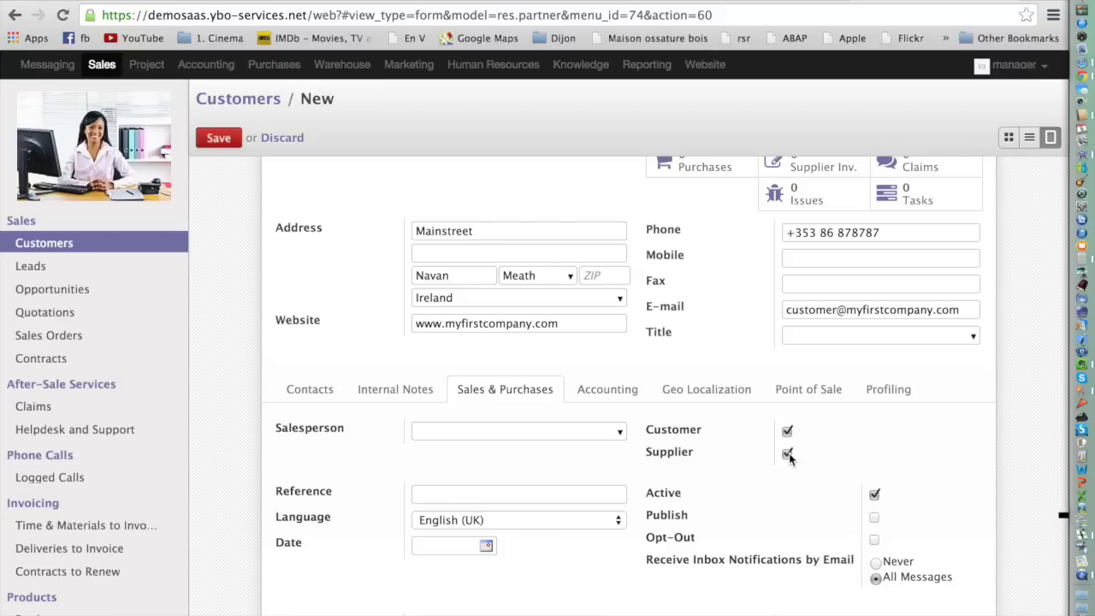
click(787, 454)
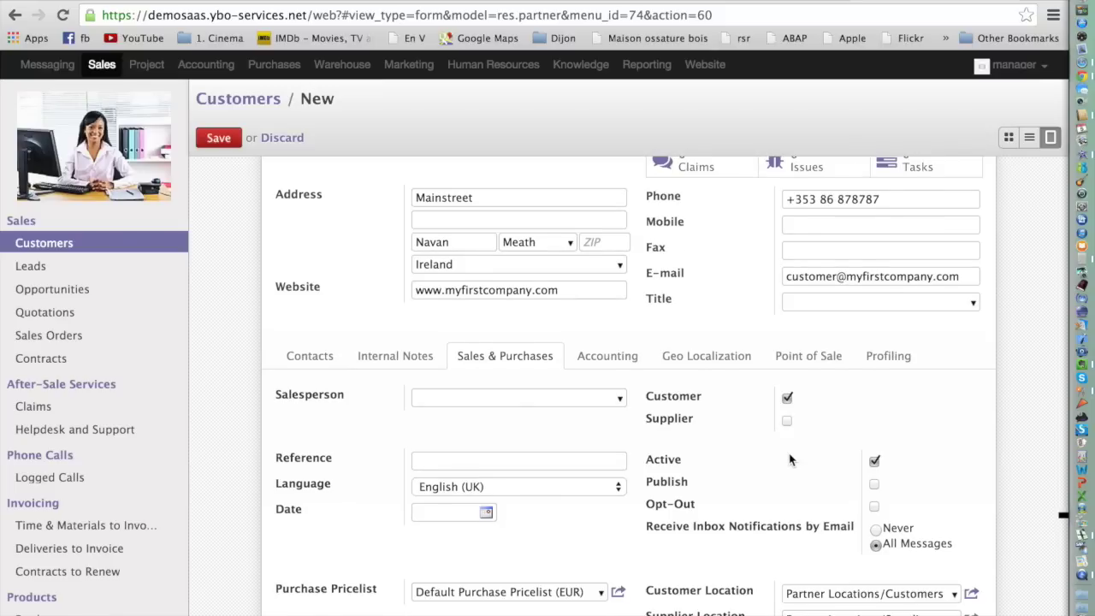
mouse_move(668, 428)
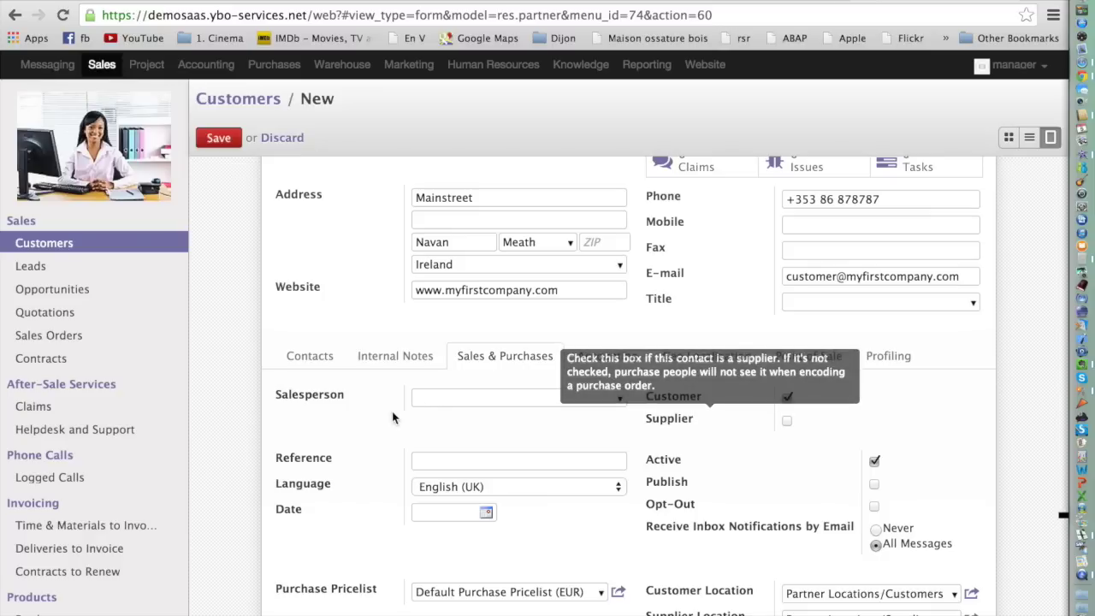
click(620, 400)
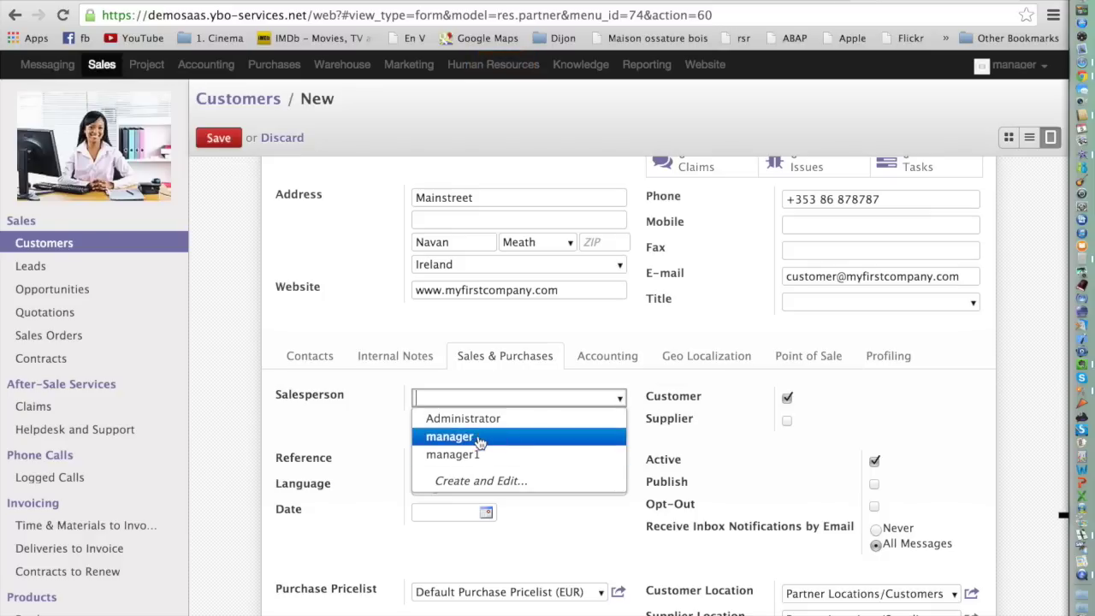
click(483, 459)
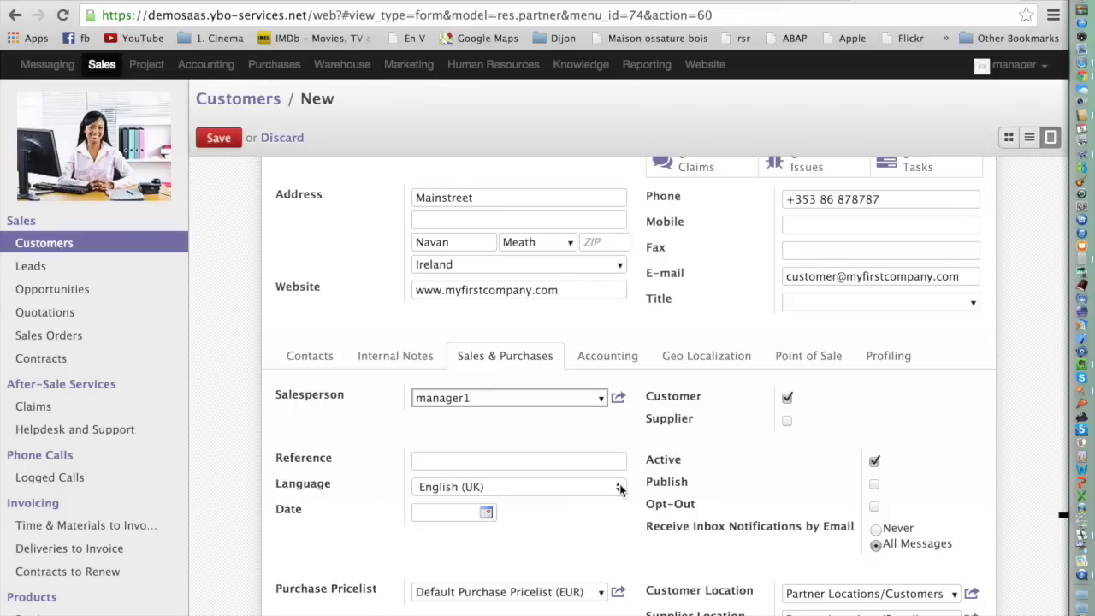
click(620, 486)
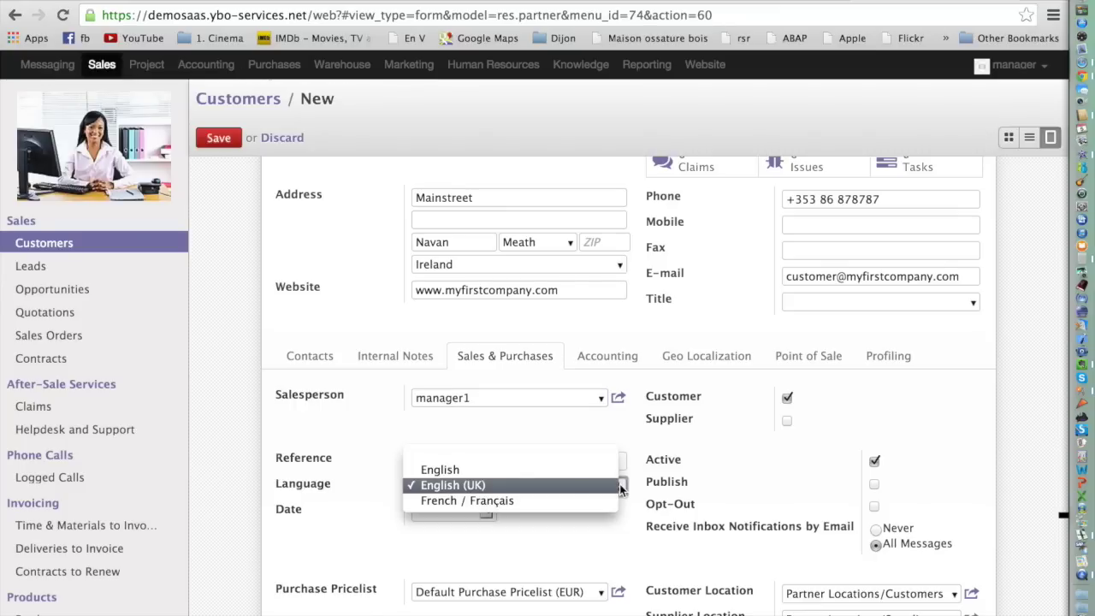
click(603, 508)
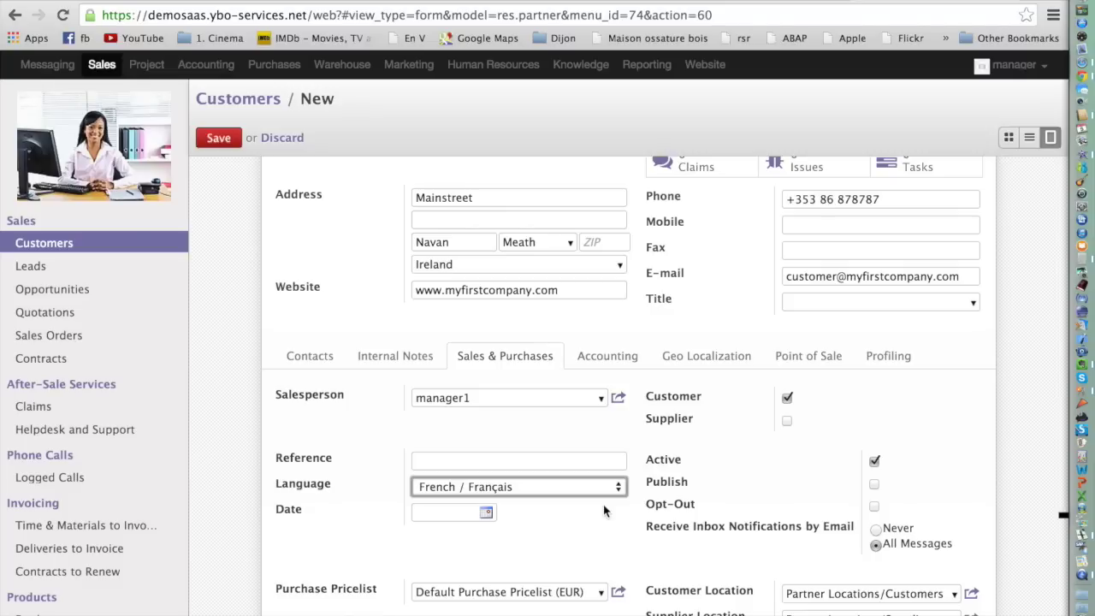
Show the Accounting tab with fiscal position, TIN and receivable/payable accounts.
click(626, 366)
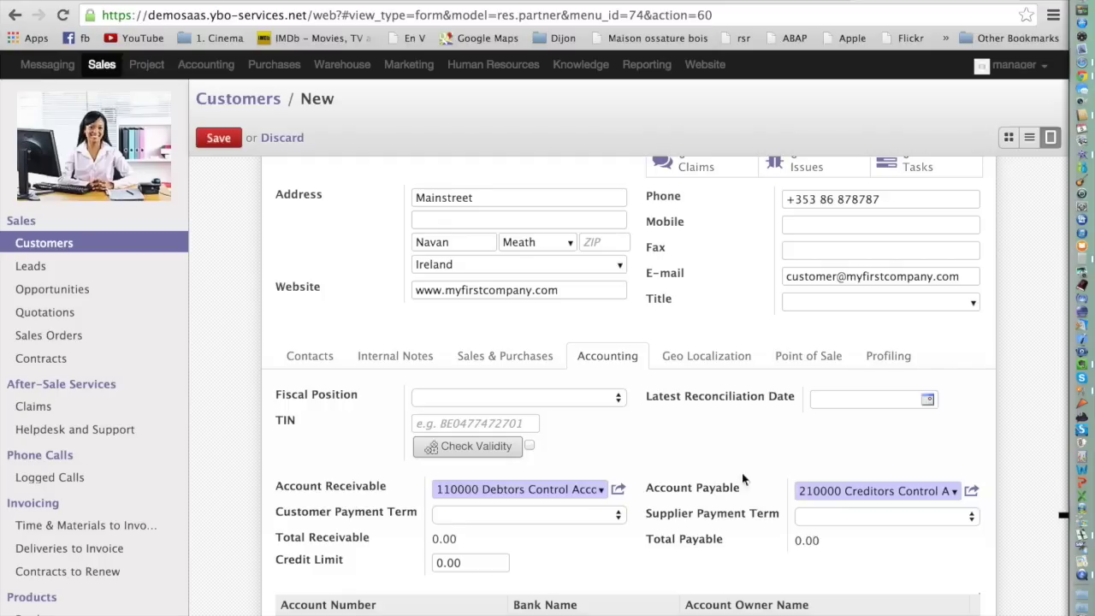
mouse_move(341, 394)
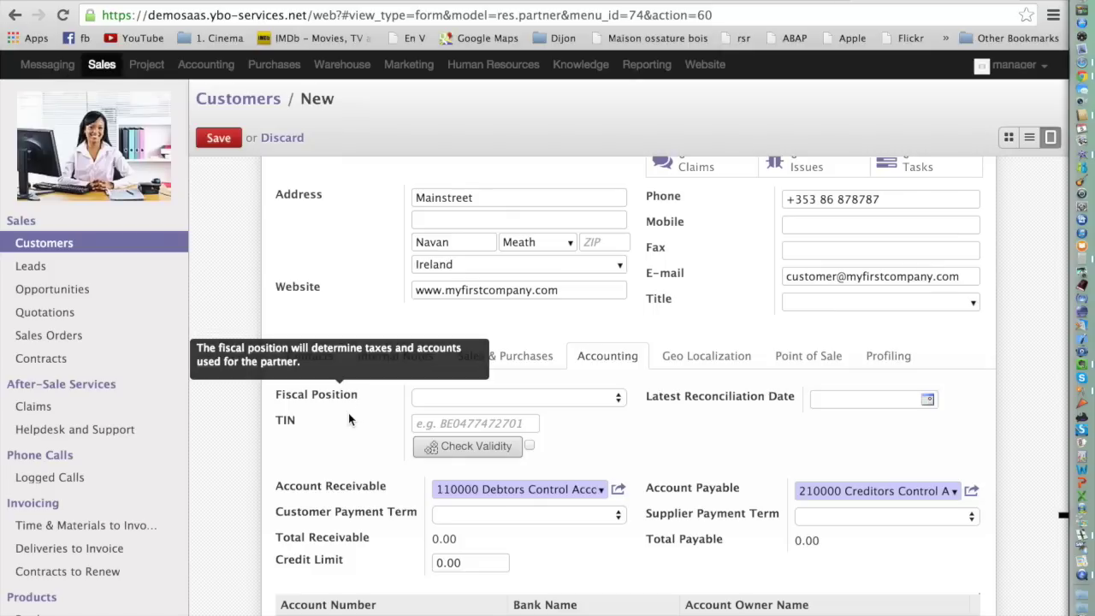
Open the Fiscal Position dropdown listing the domestic, EU and extra-EU VAT options.
click(615, 398)
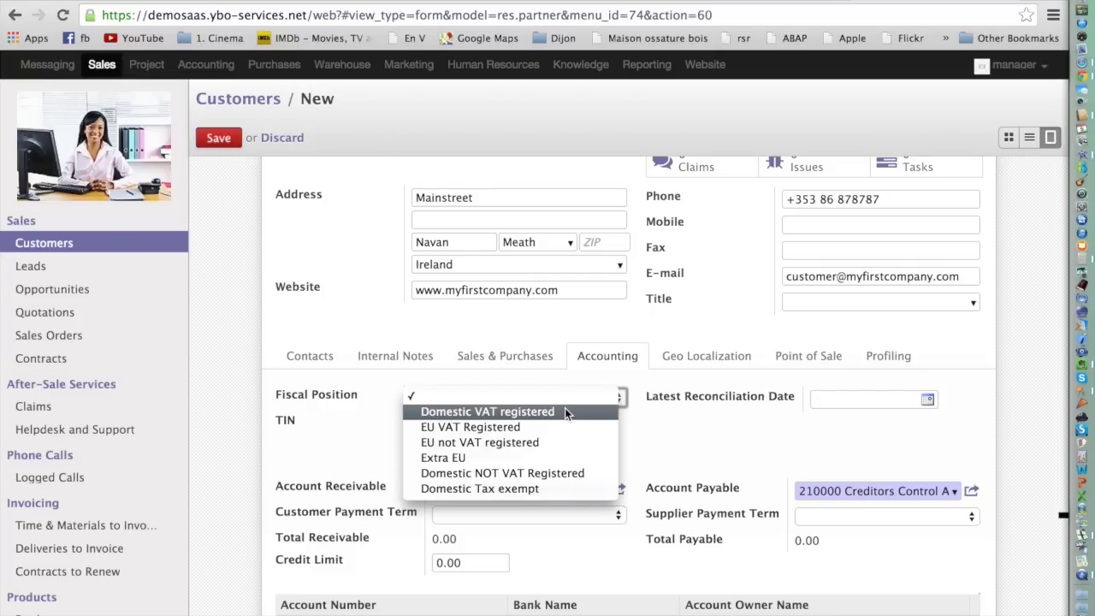
Set the fiscal position to Domestic VAT registered, enter an Irish TIN, and check its validity.
click(564, 405)
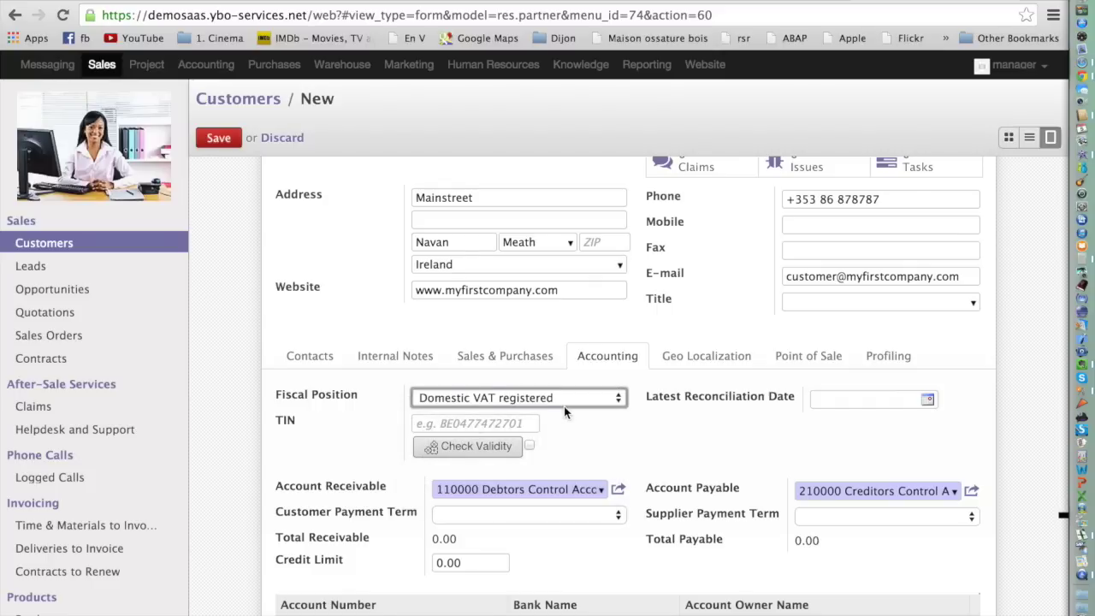
click(518, 423)
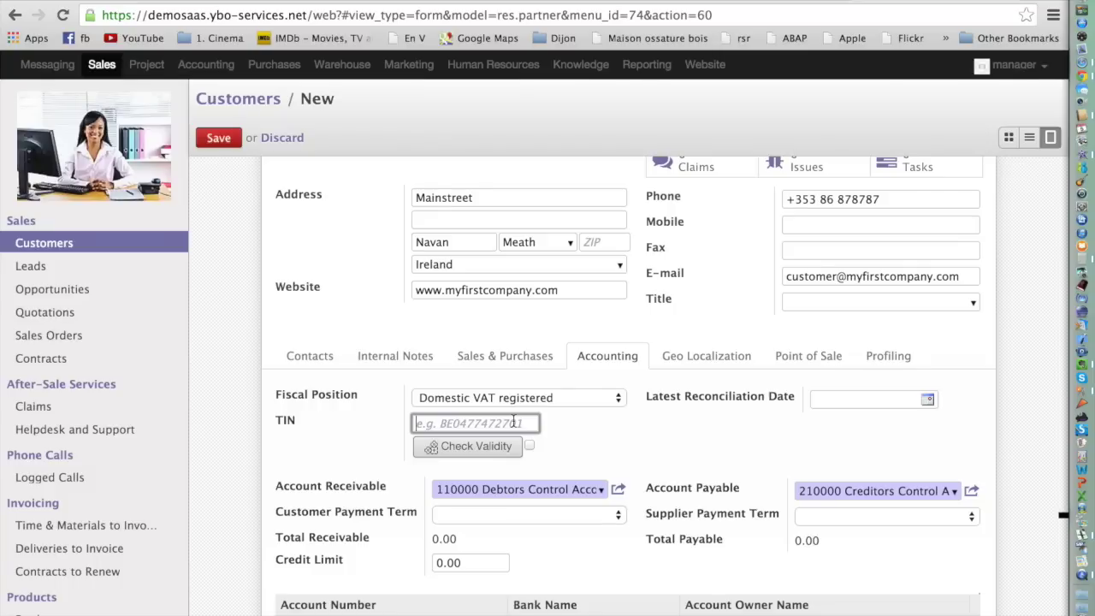
text(IE4566666tt)
click(479, 453)
click(481, 451)
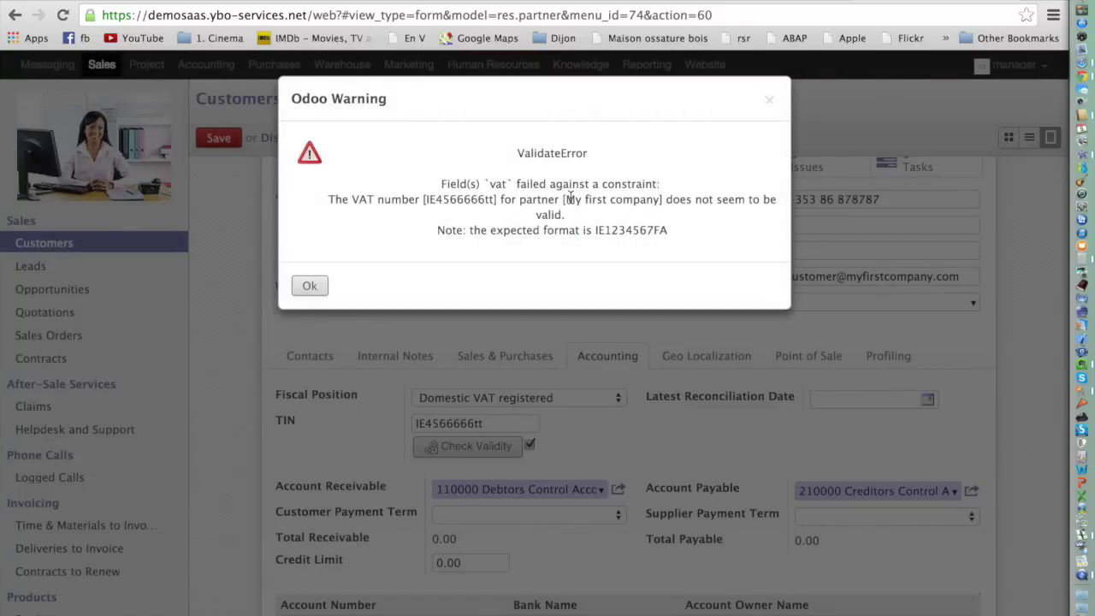
Dismiss the warning and replace the rejected TIN with the IE1234567FA format, then validate it.
drag(595, 230, 690, 241)
key(super+c)
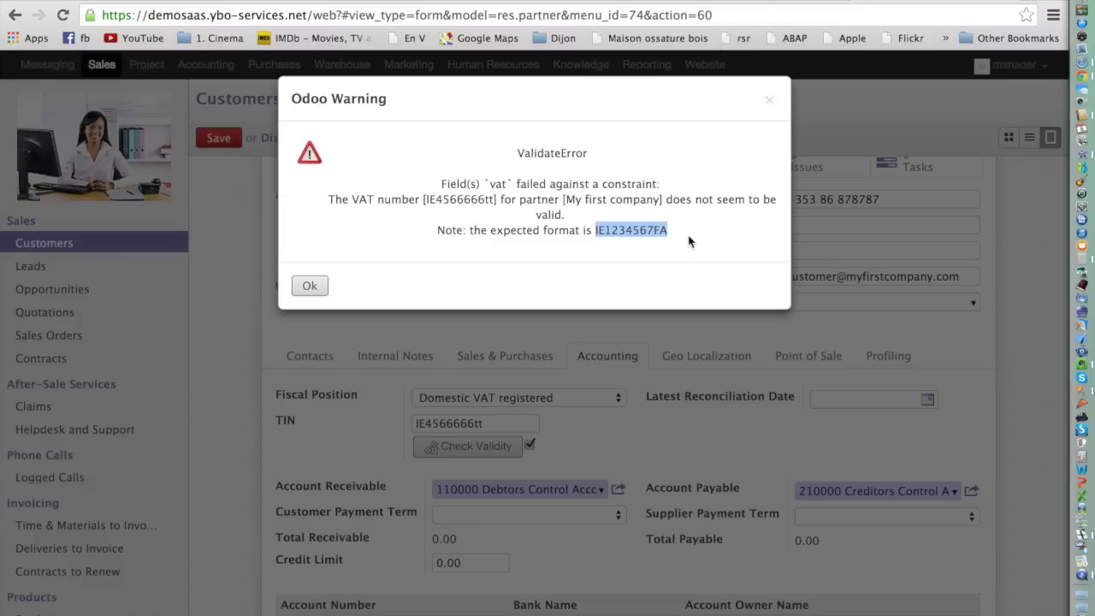
click(309, 286)
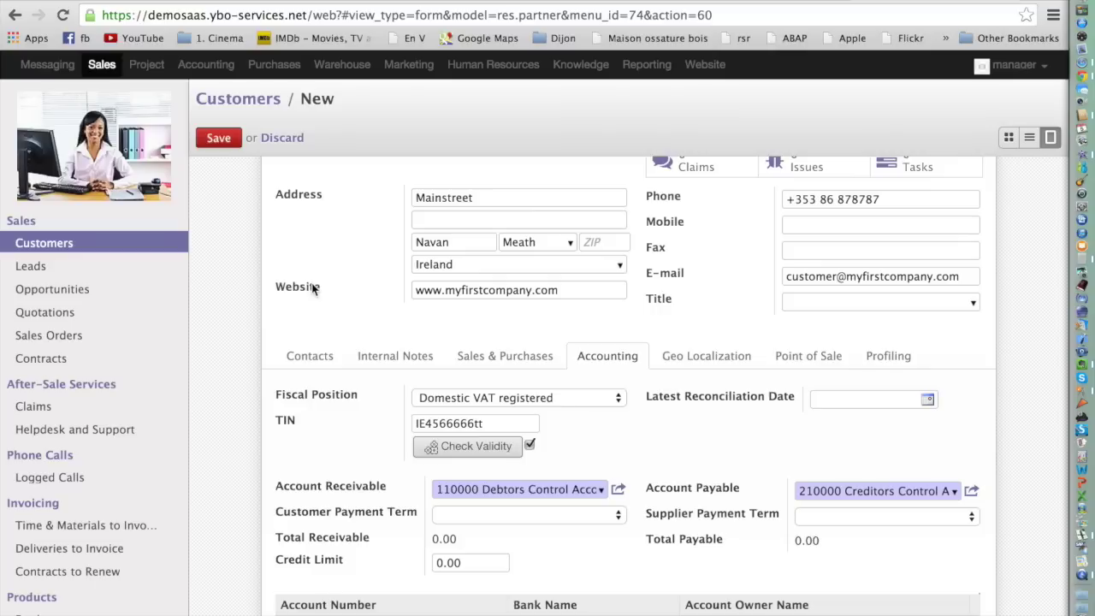
double_click(517, 426)
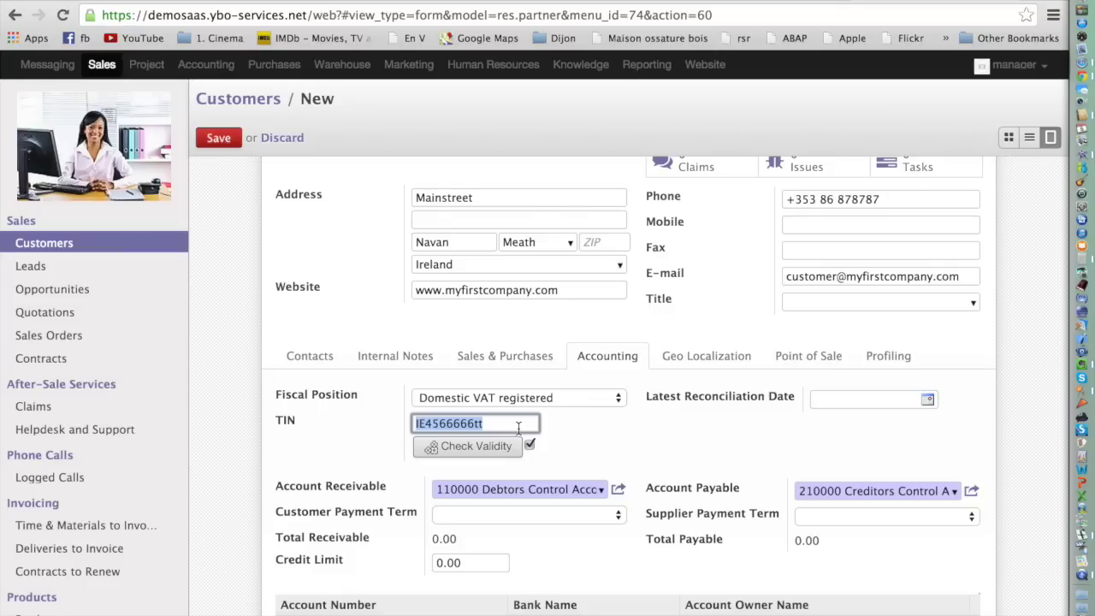
key(BackSpace)
key(super+v)
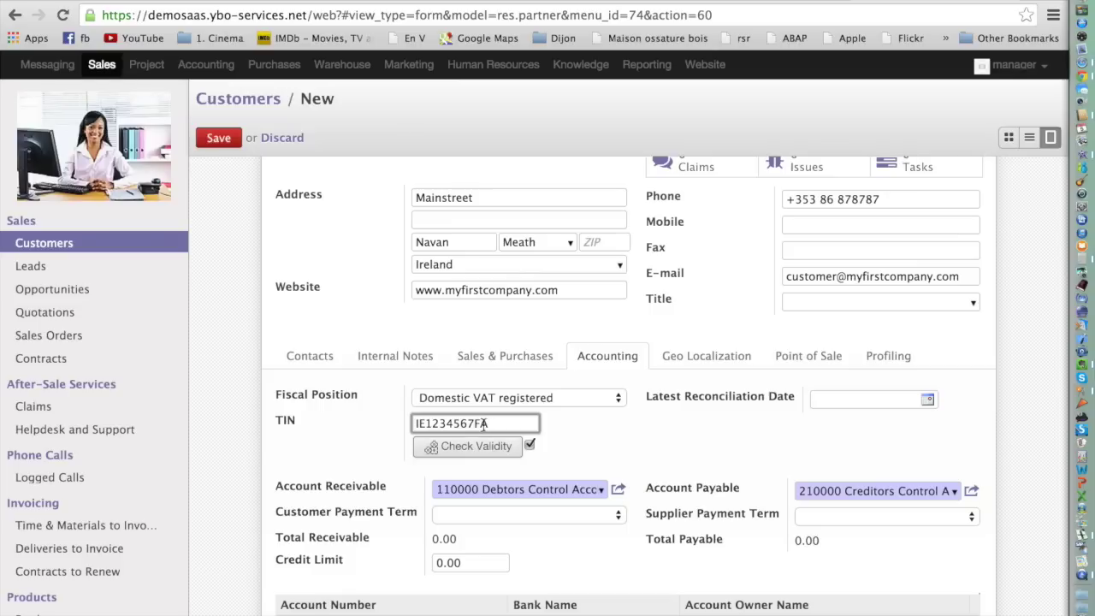
click(476, 446)
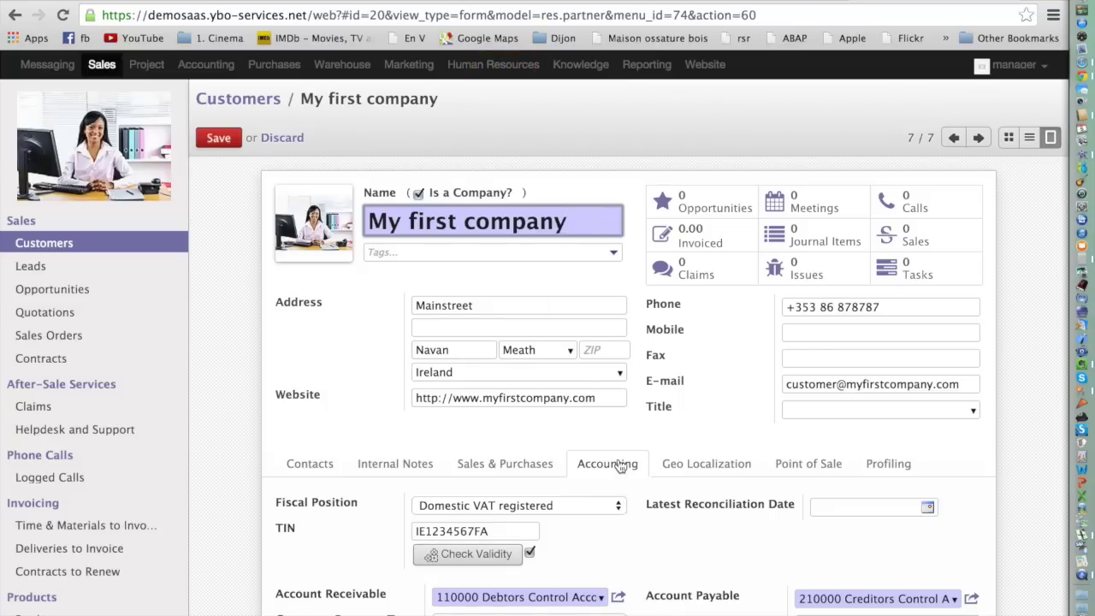
scroll(620, 465, down, 3)
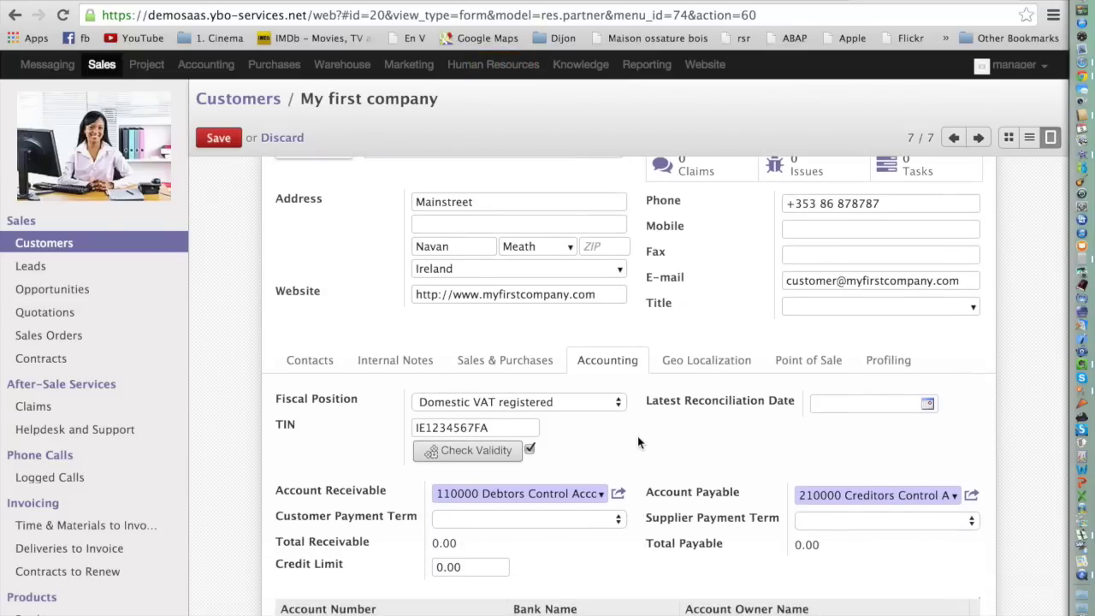
Set My first company's Customer Payment Term to 30 Net Days and save the record.
scroll(513, 449, down, 2)
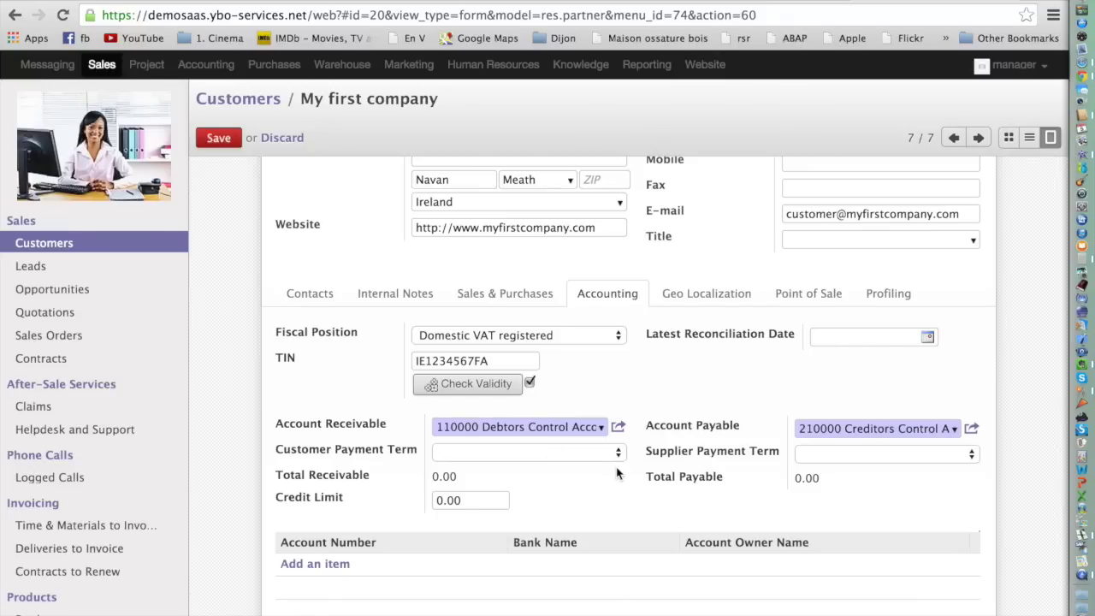
click(619, 453)
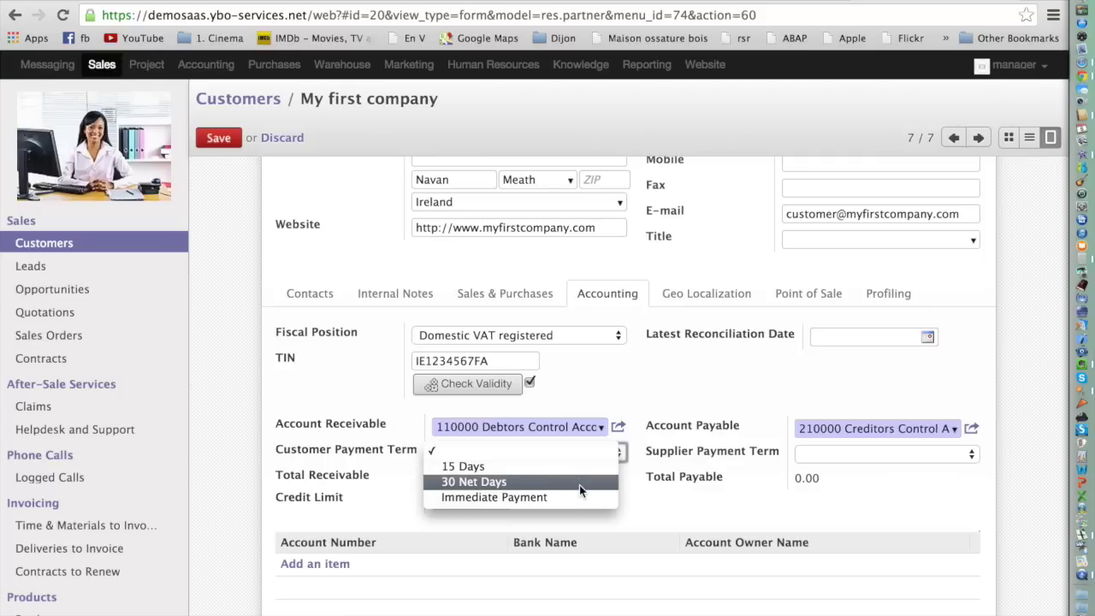
click(579, 484)
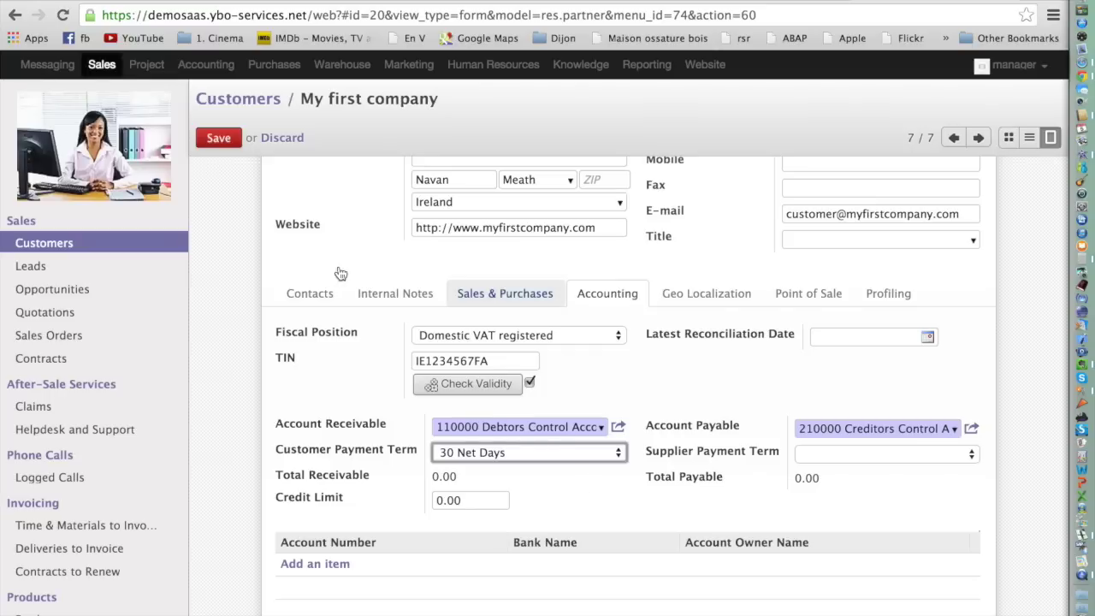
click(219, 139)
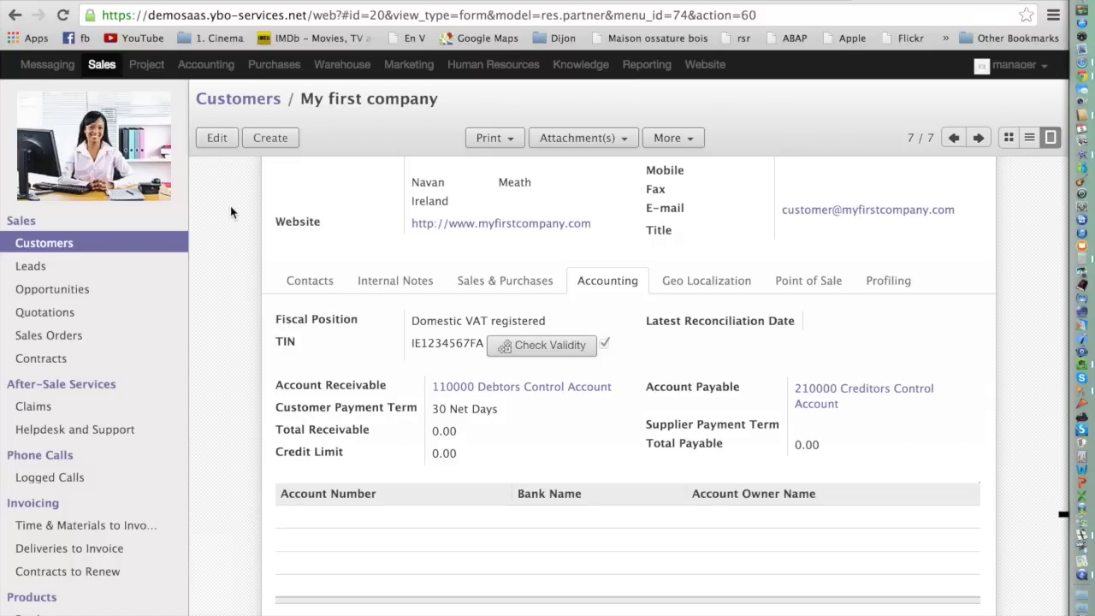
click(216, 138)
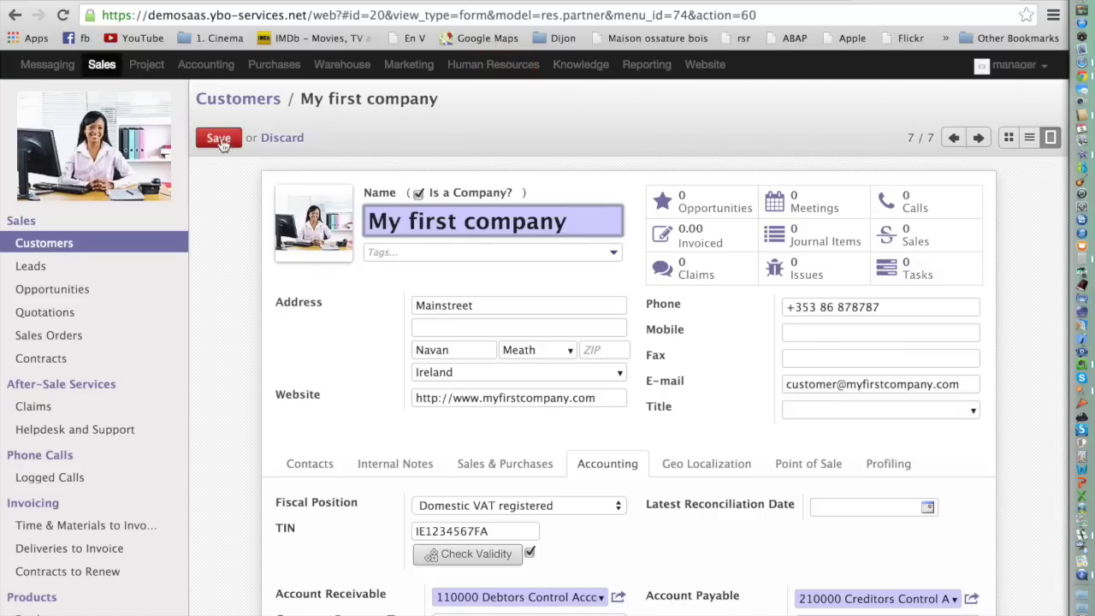
click(480, 310)
text(56)
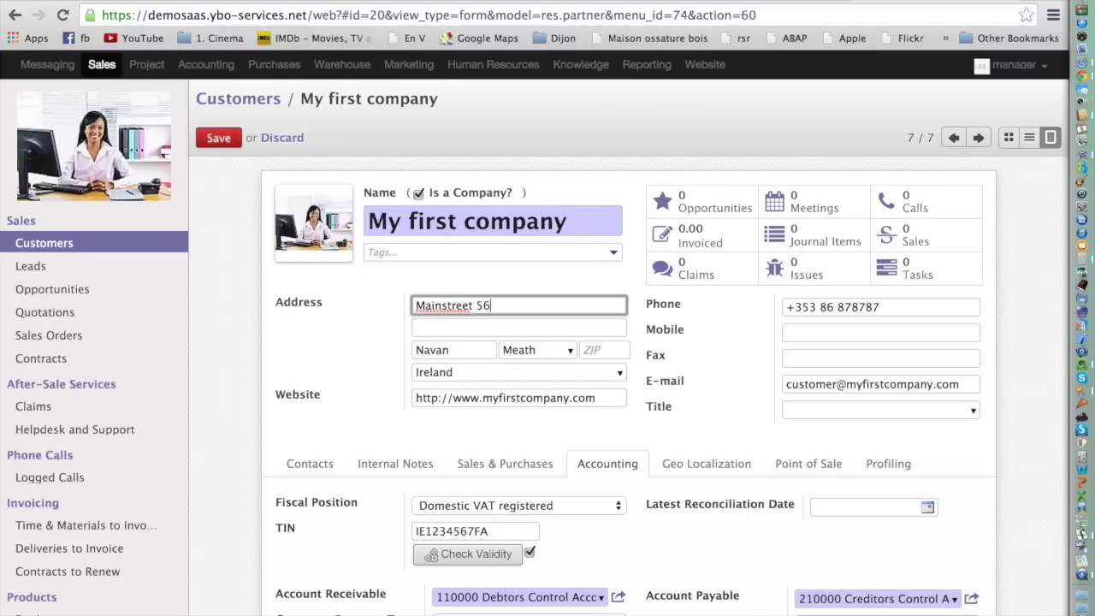
click(291, 139)
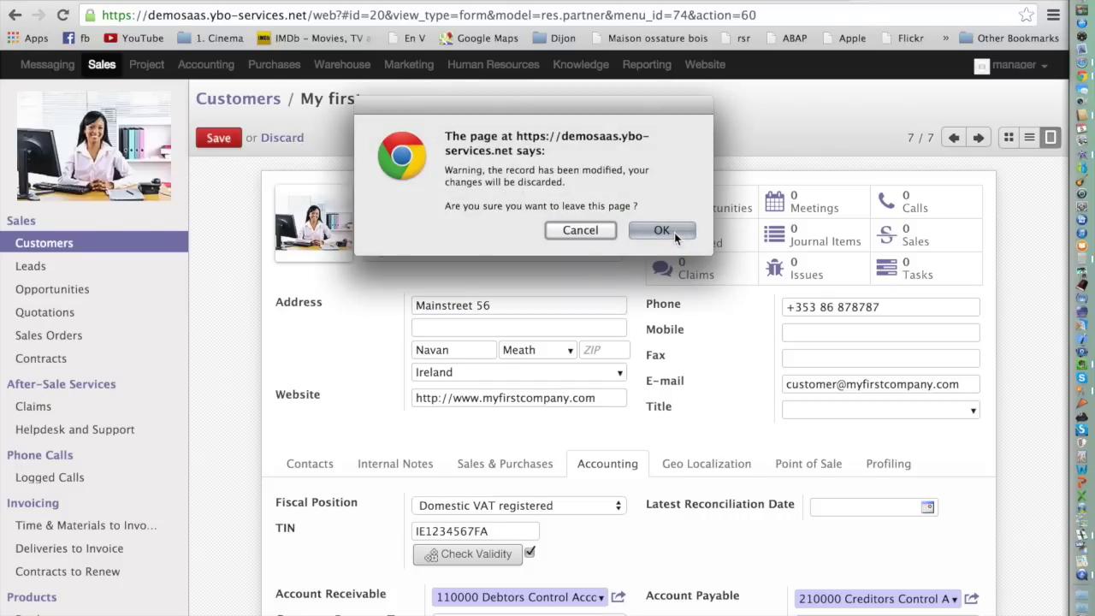
click(661, 231)
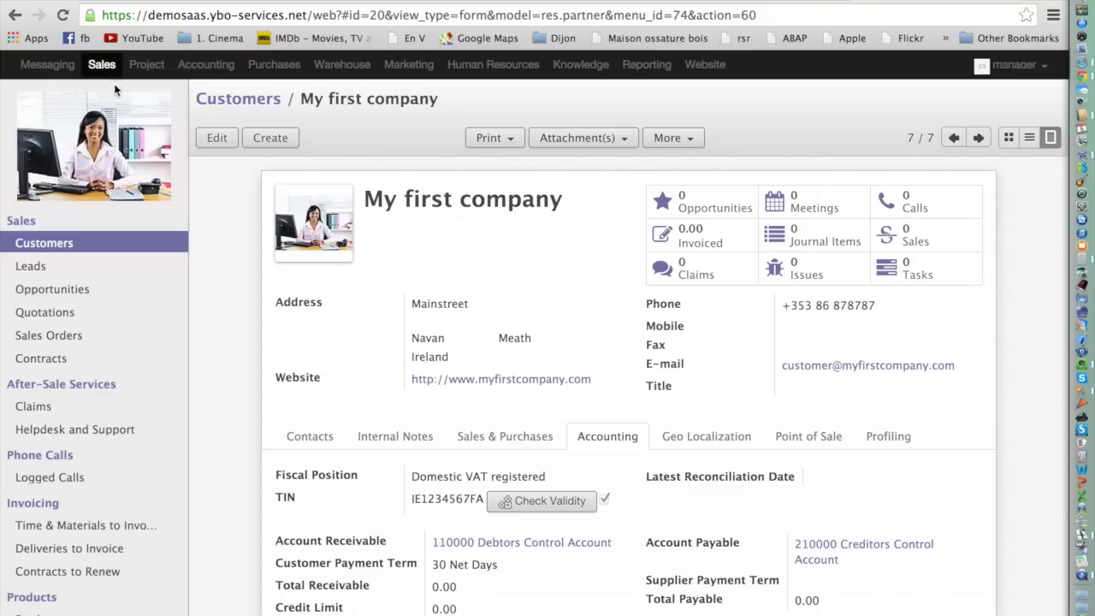
Create a new quotation for a newly created individual customer and open that customer's details.
click(74, 341)
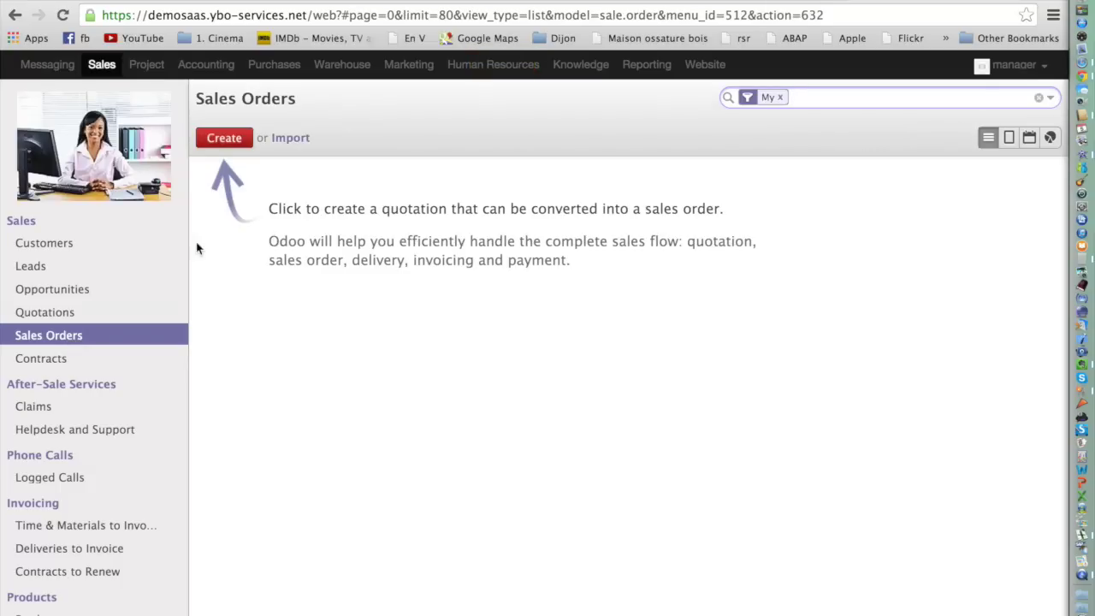
click(228, 142)
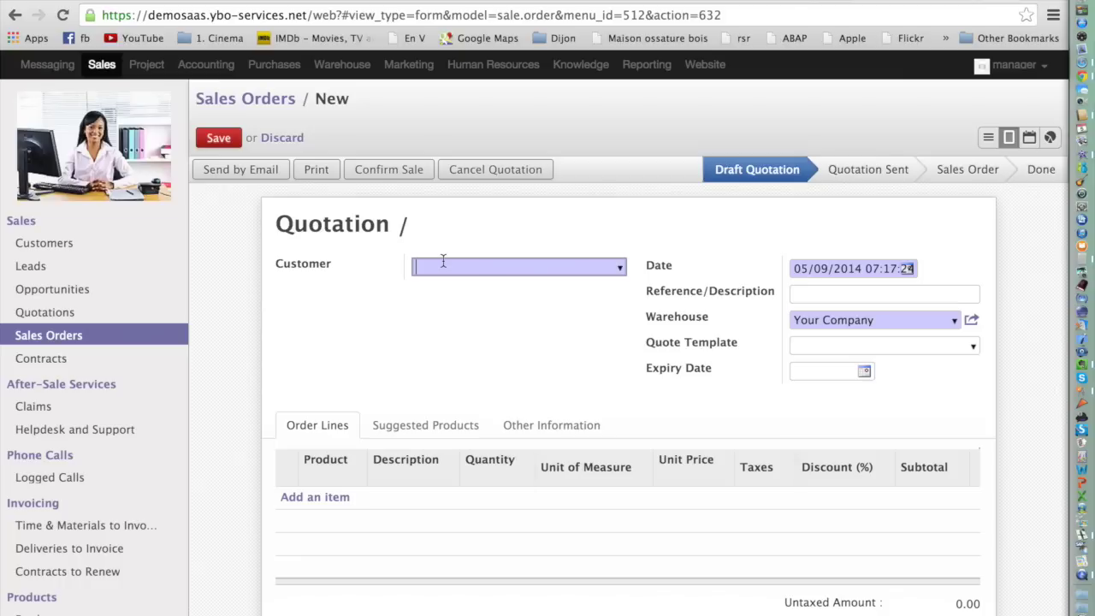
text(mar)
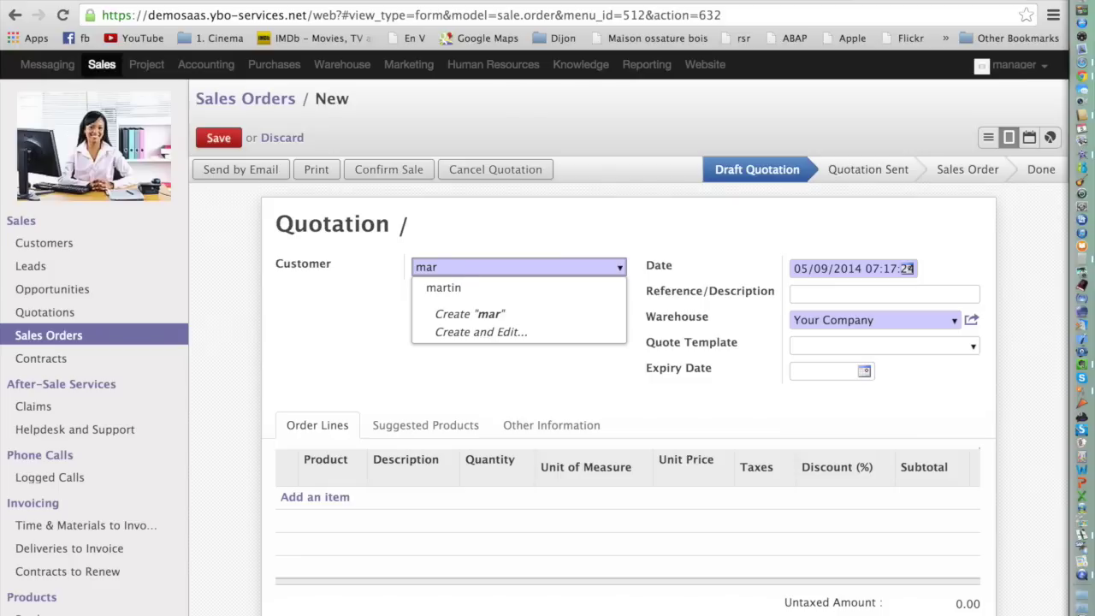
click(461, 266)
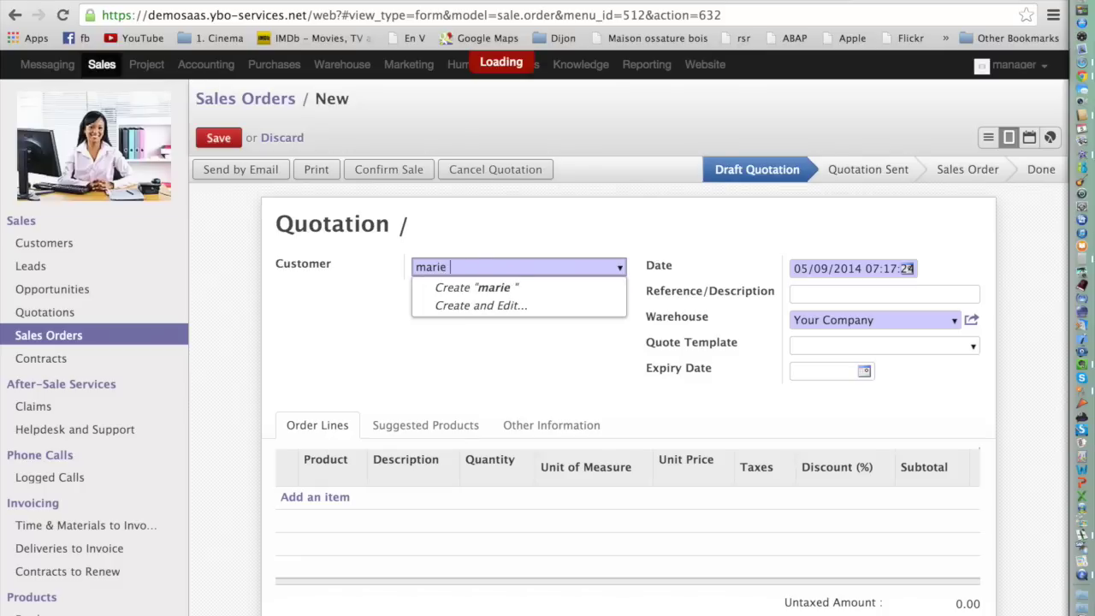
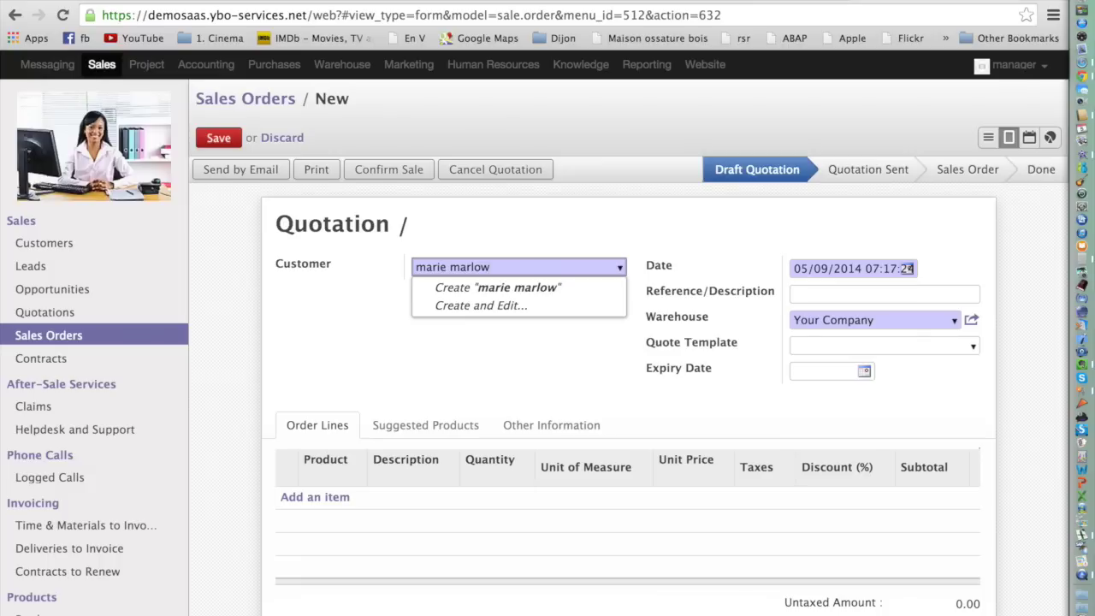
key(Down)
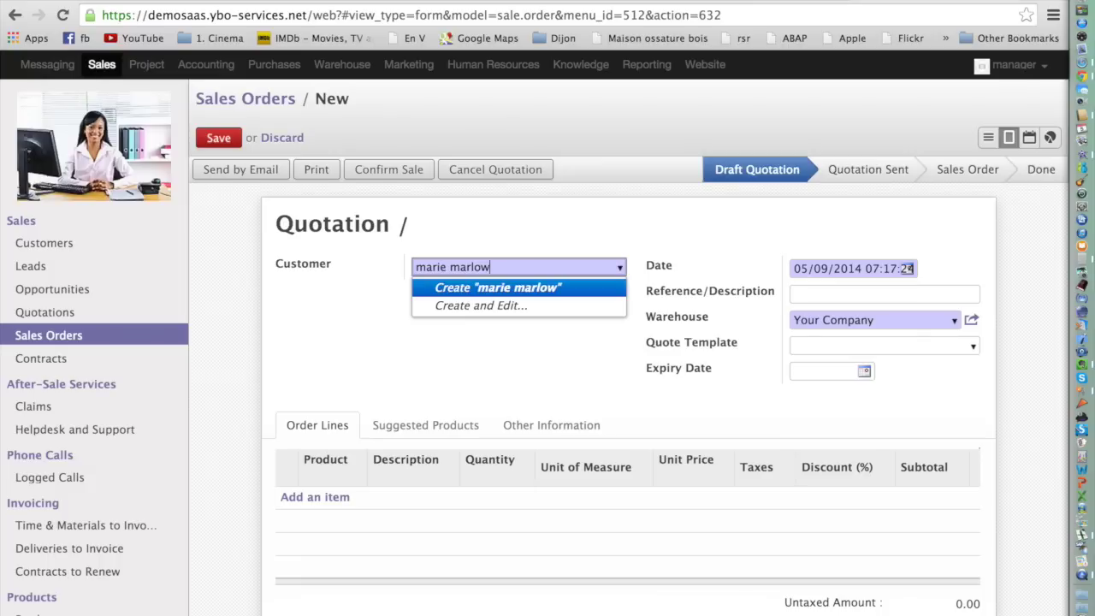
key(Return)
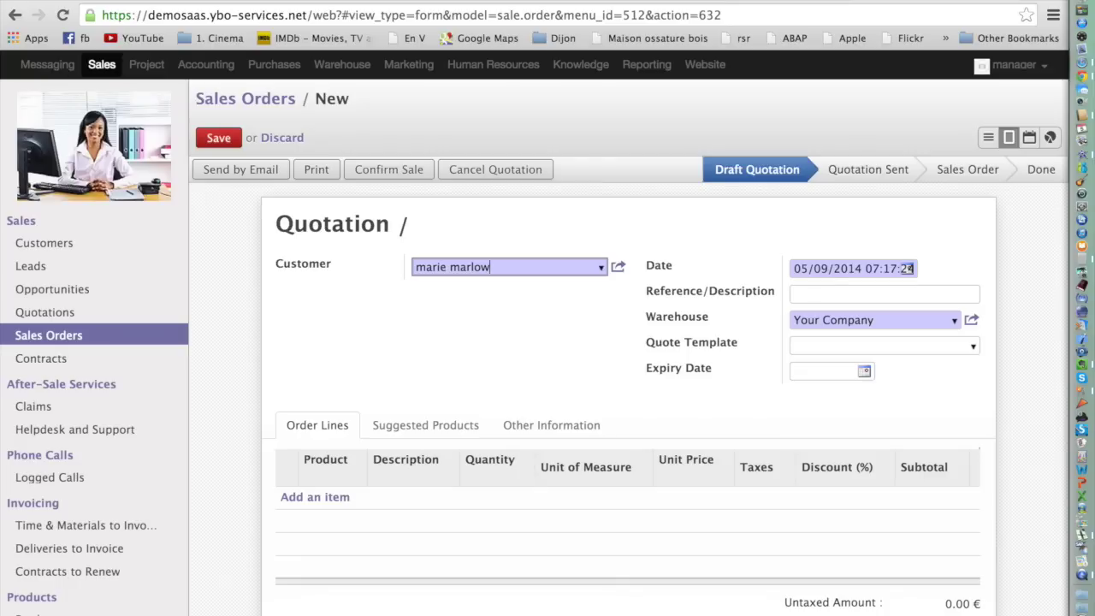
click(617, 268)
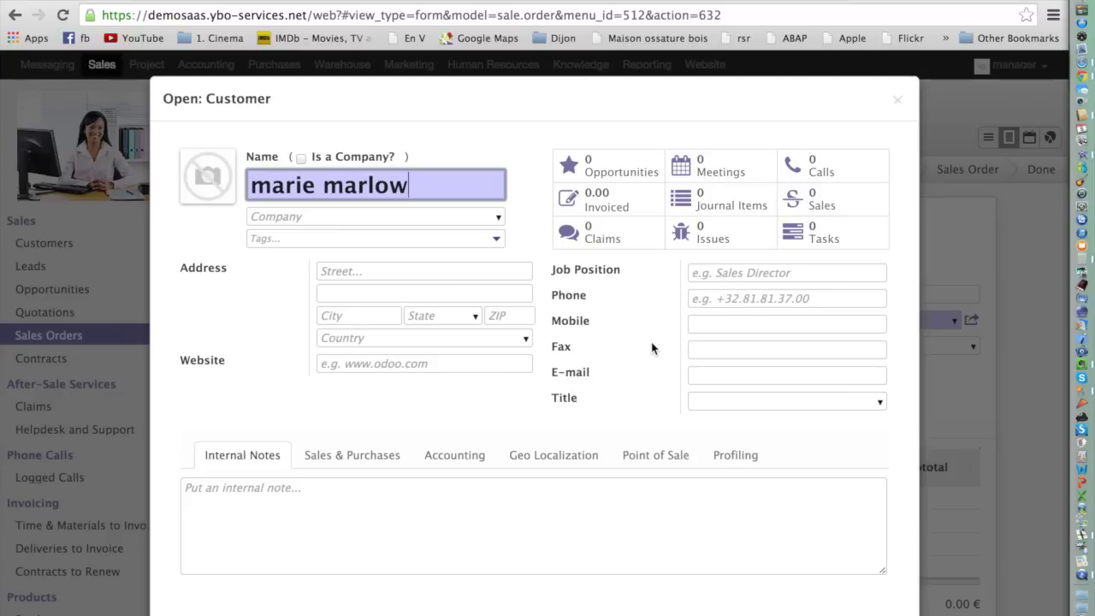
Review the customer's Accounting tab, discard the dialog, and select the Customer field's name.
click(461, 462)
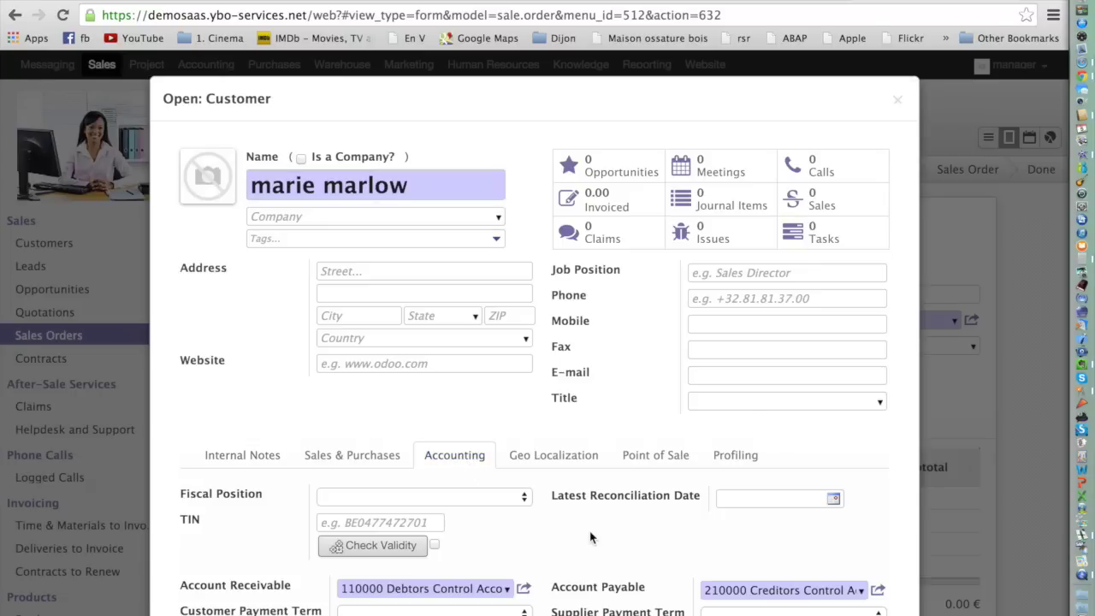
scroll(282, 436, down, 5)
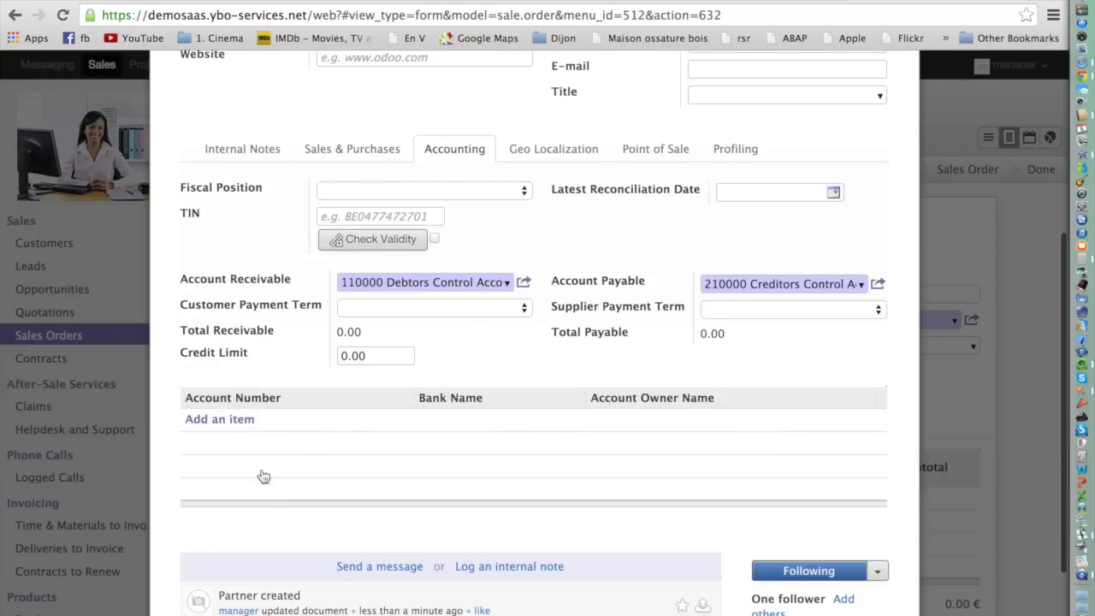
scroll(266, 488, down, 2)
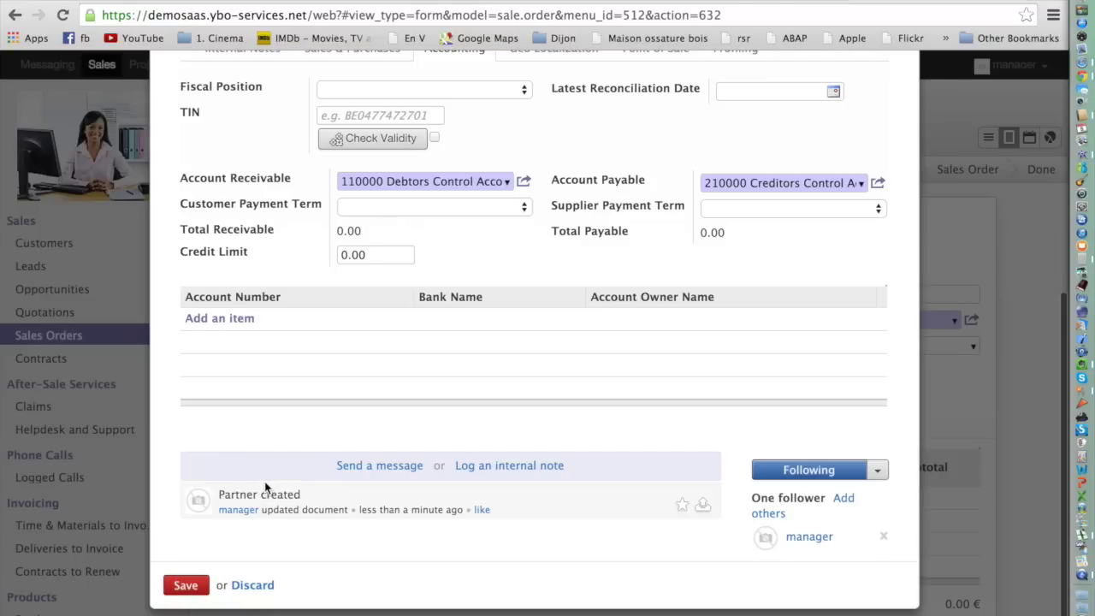
click(252, 585)
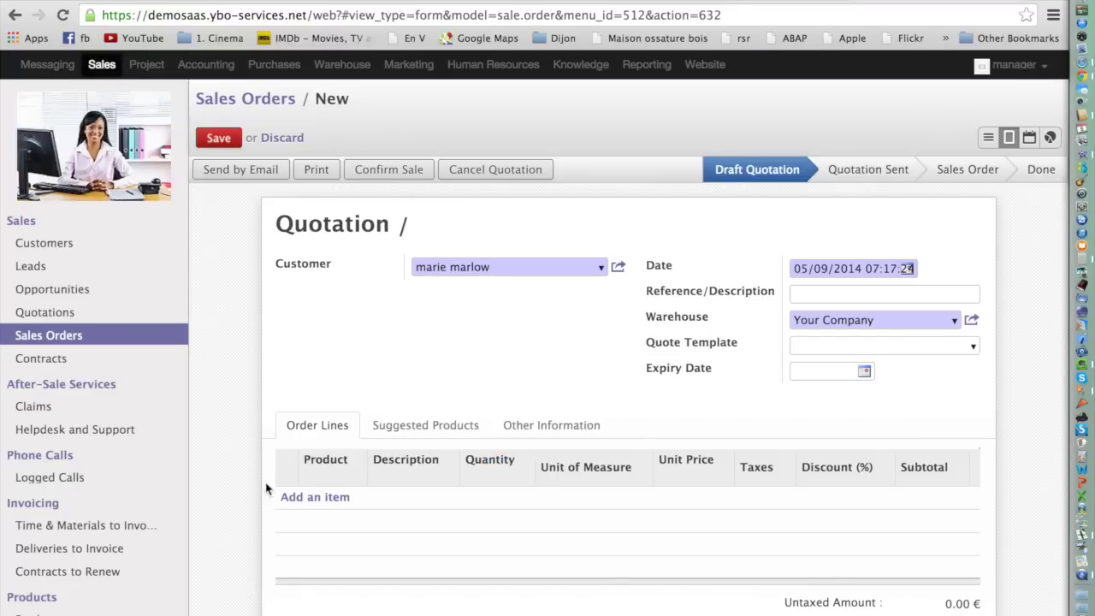
triple_click(499, 261)
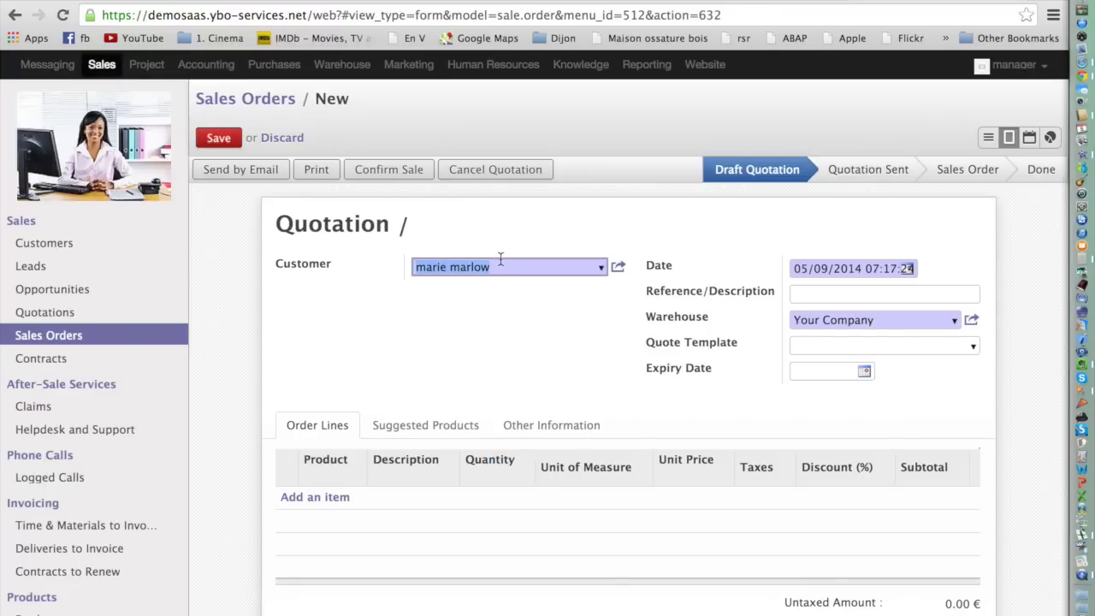
Replace the quotation's customer with a second new customer via the full creation form.
key(BackSpace)
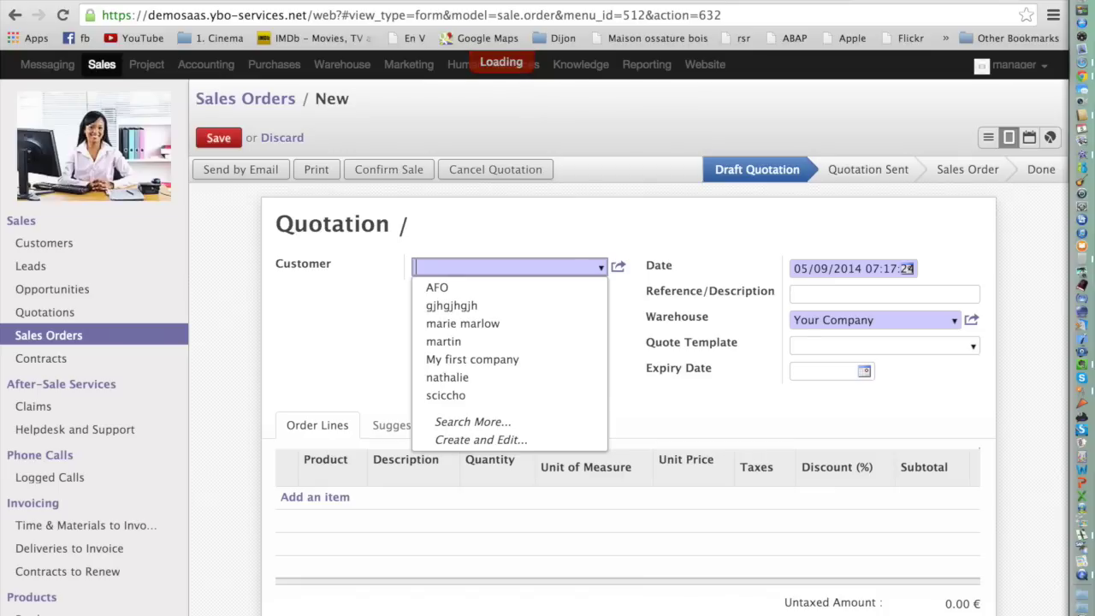
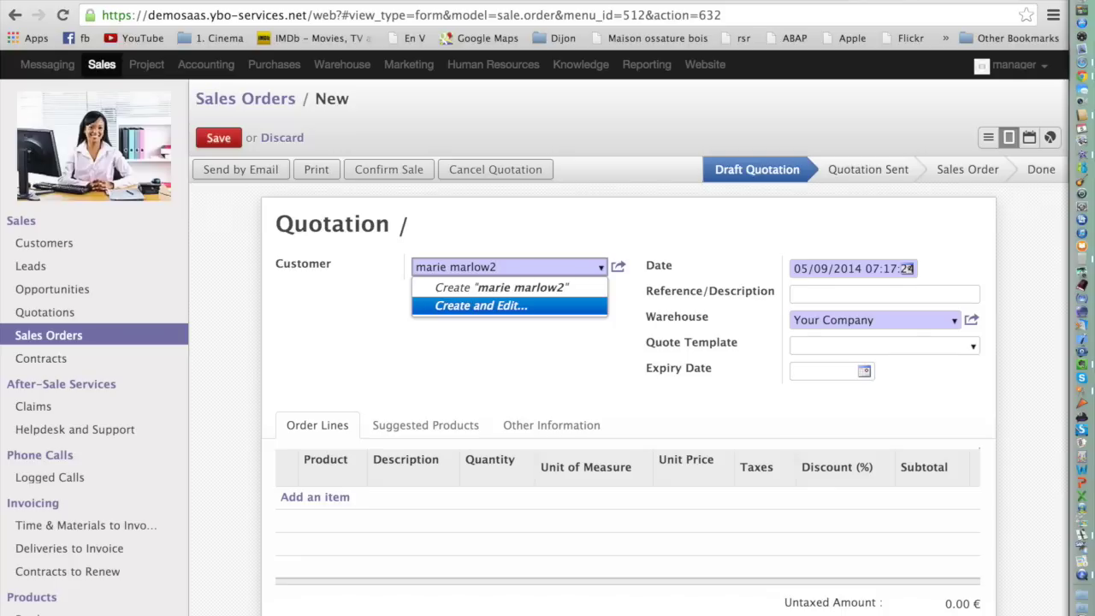
key(Return)
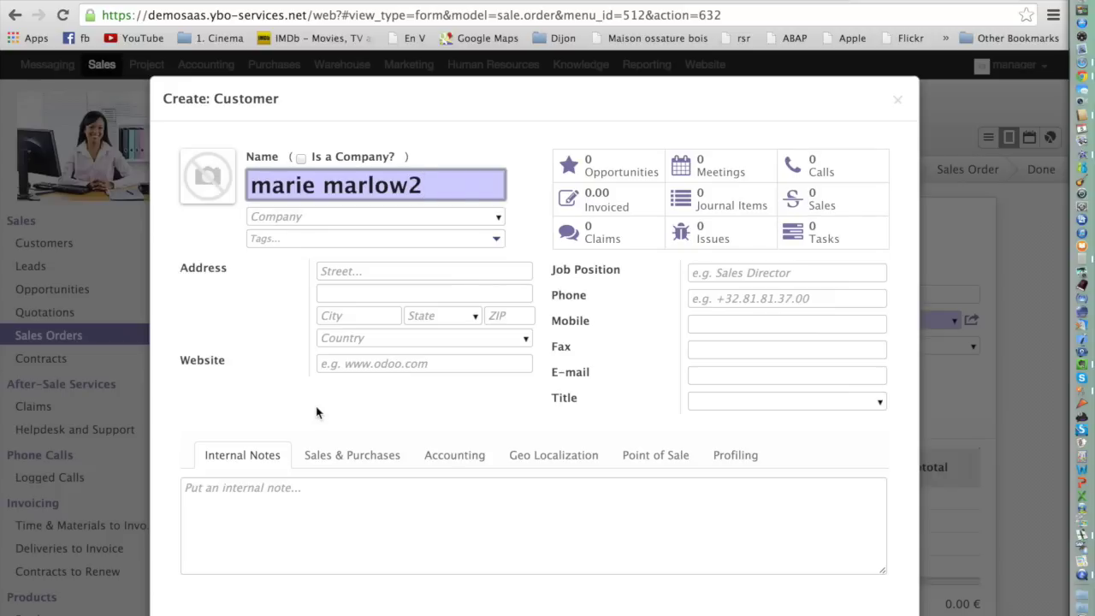
Set the new customer's fiscal position to EU VAT Registered and save the customer.
click(454, 456)
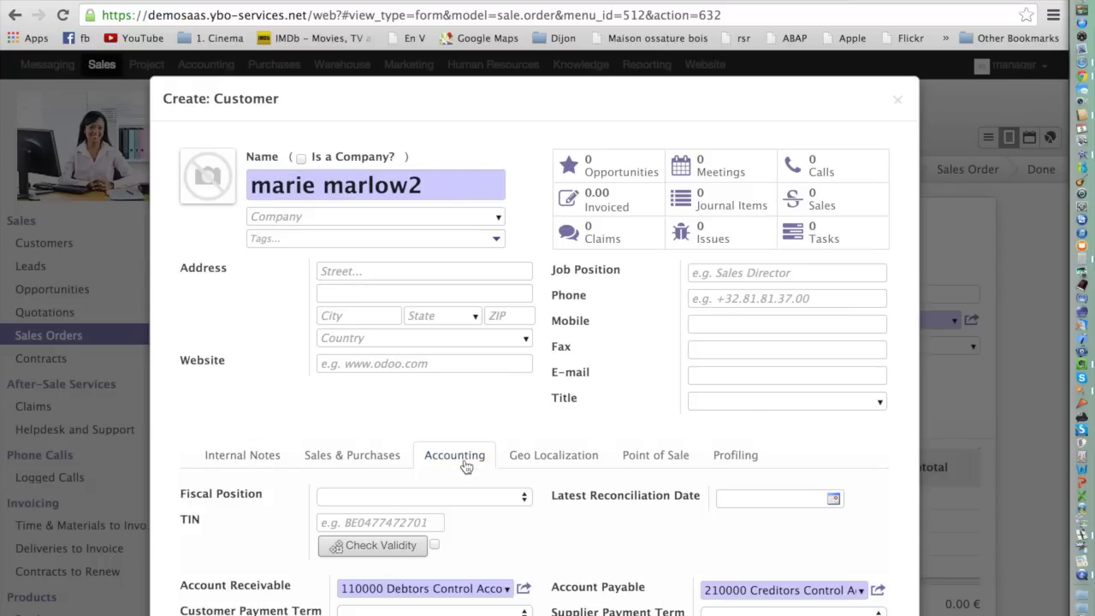
click(523, 496)
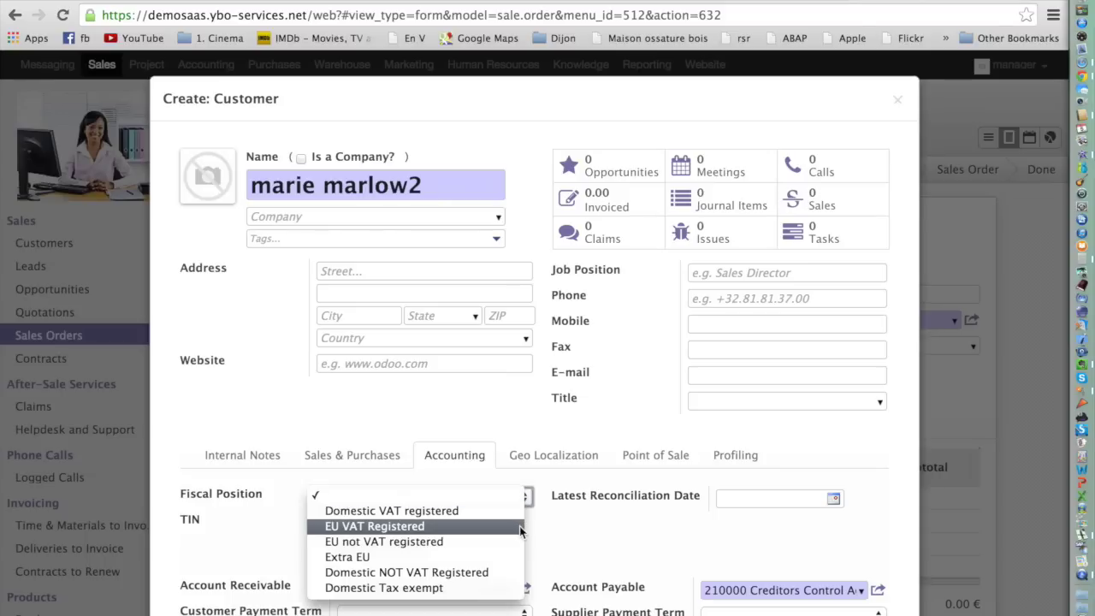
click(519, 528)
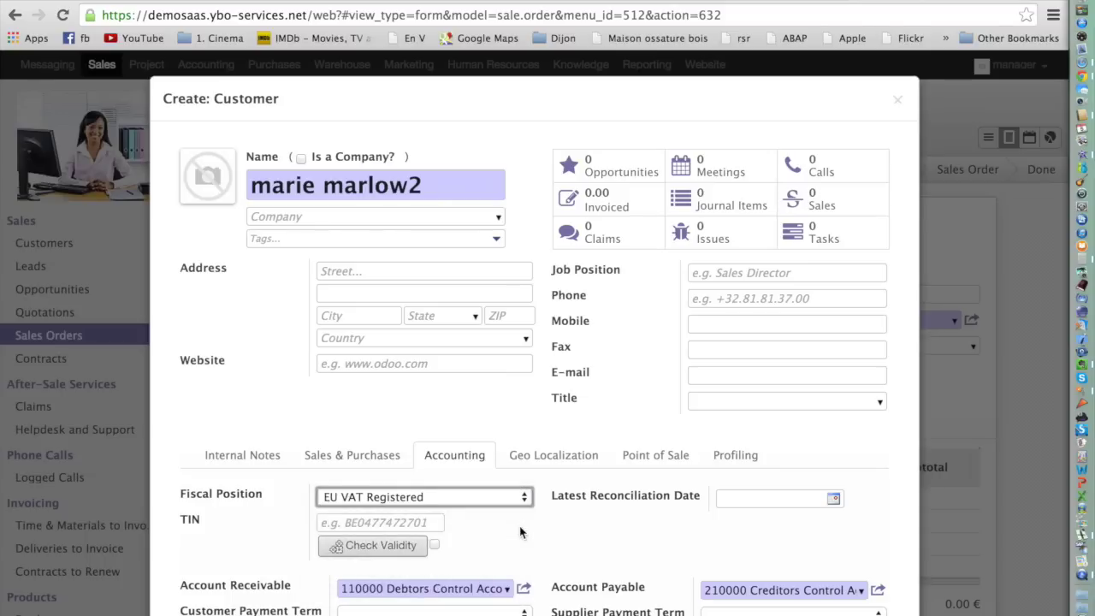
scroll(519, 532, down, 2)
scroll(522, 534, down, 5)
scroll(521, 532, down, 1)
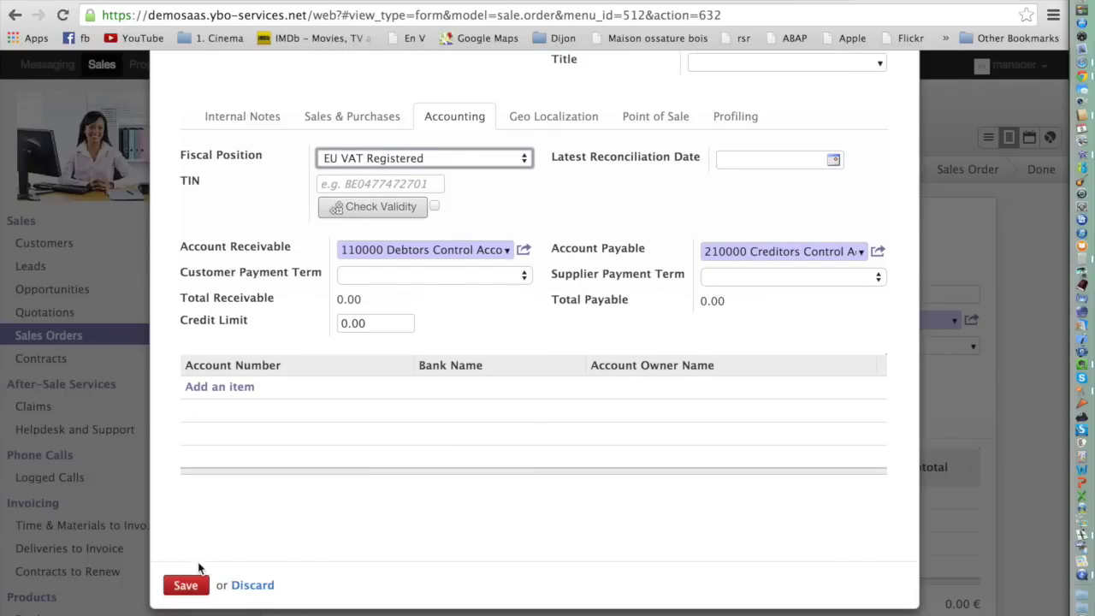
click(191, 585)
click(192, 585)
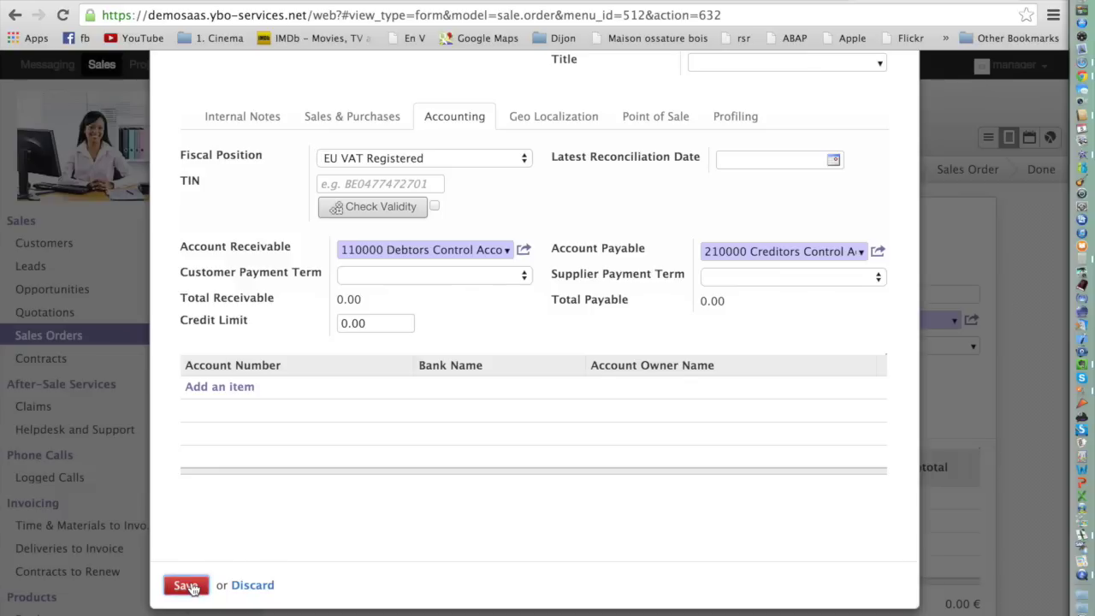
click(191, 585)
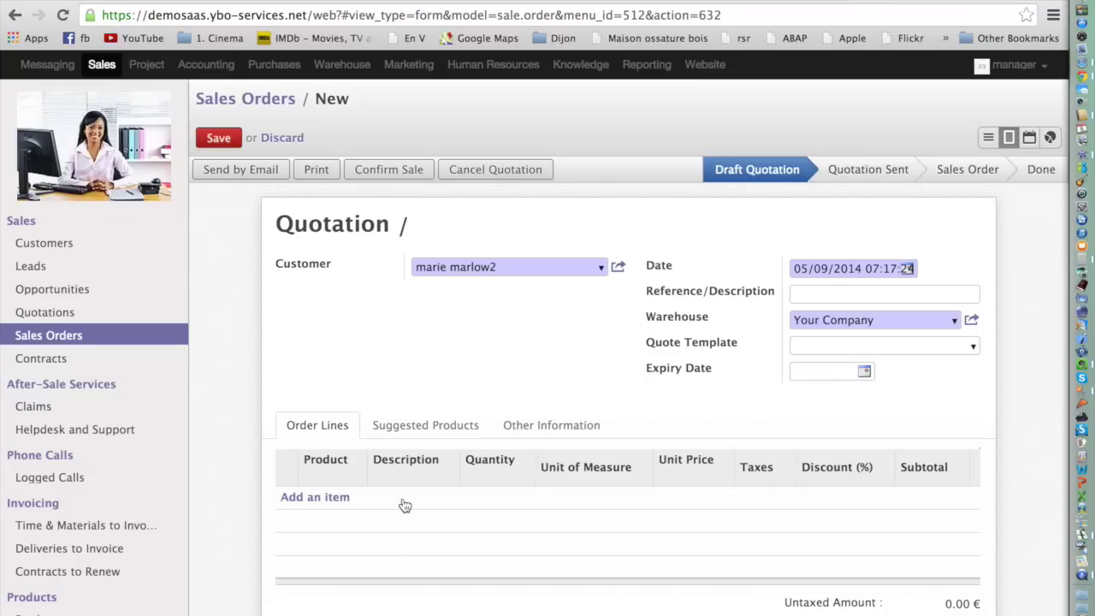
Open the second customer's full contact record from the quotation's Customer field.
click(618, 269)
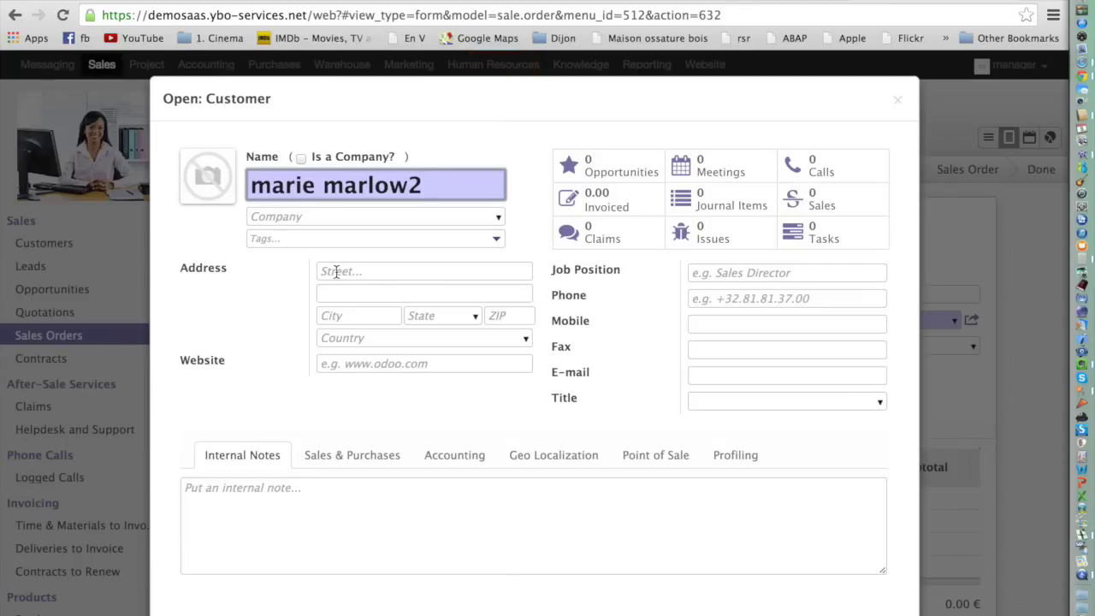
Enter the customer's street and city with state Meath, Ireland, and save the contact.
click(336, 271)
text(M)
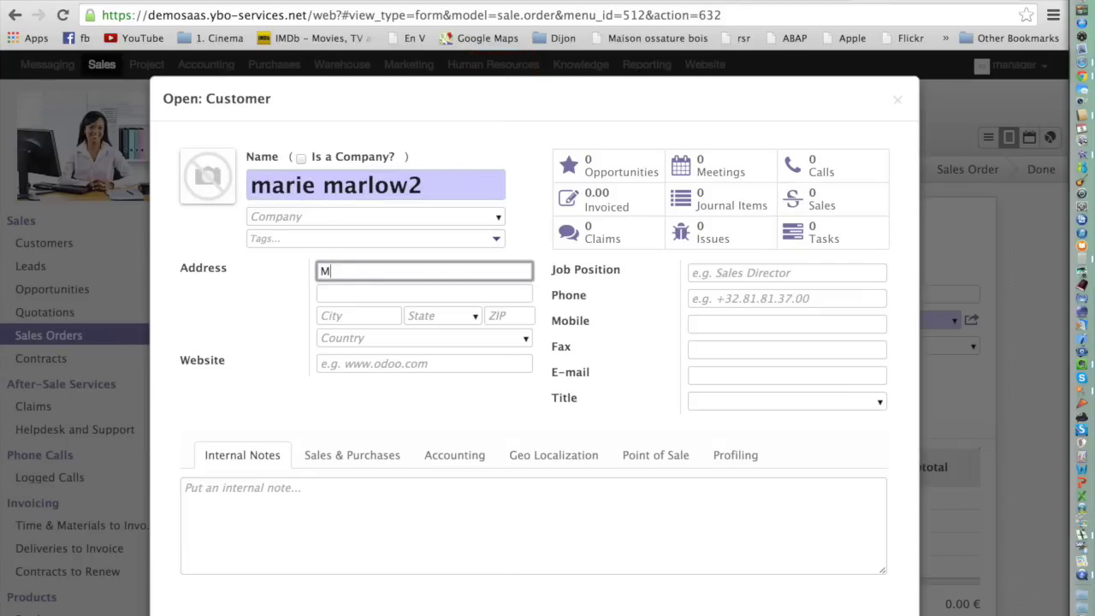
text(ainstreet)
key(Tab)
key(Tab)
text(Navan)
key(Tab)
text(m)
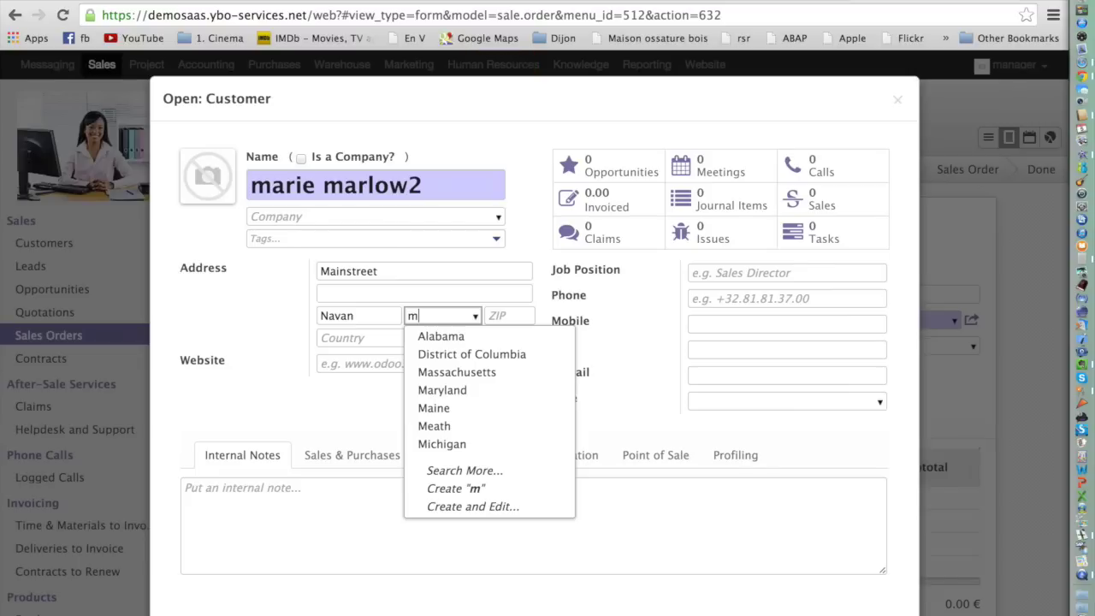
text(eat)
key(Down)
key(Return)
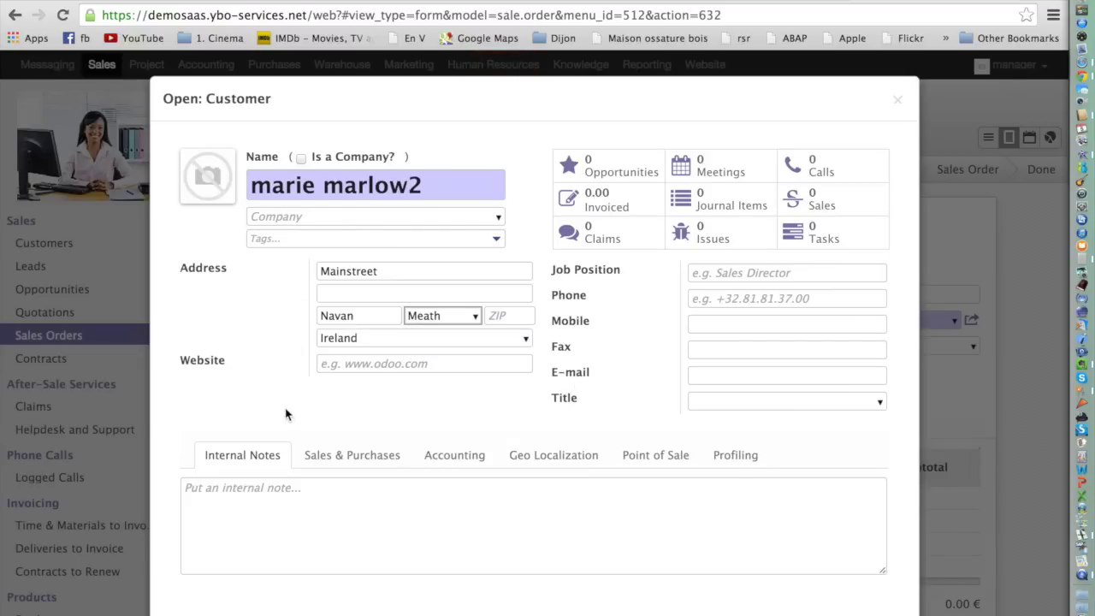
scroll(256, 513, down, 4)
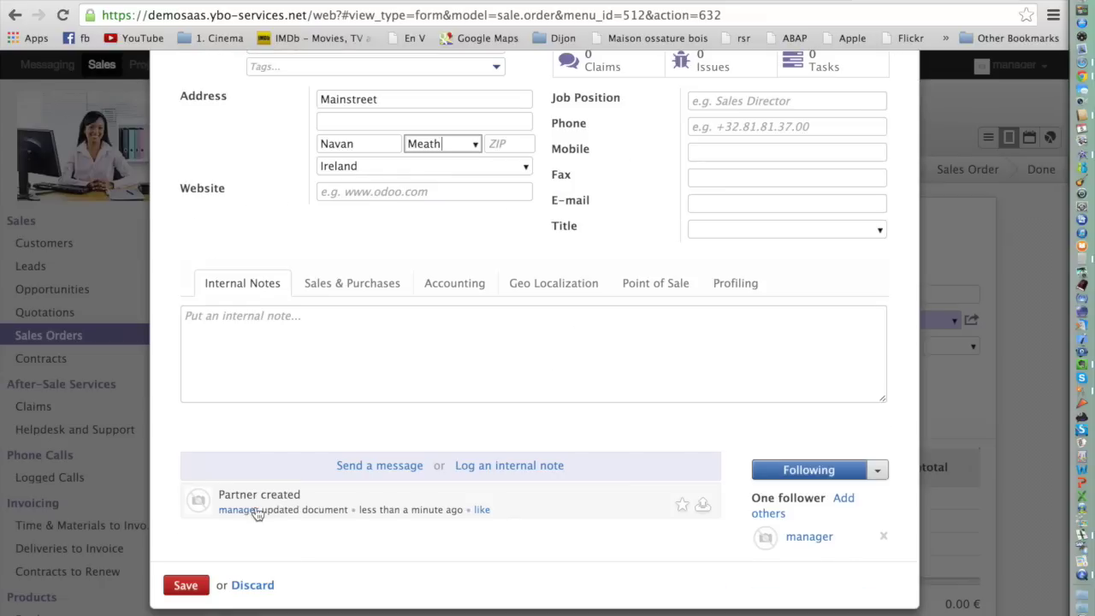
click(188, 586)
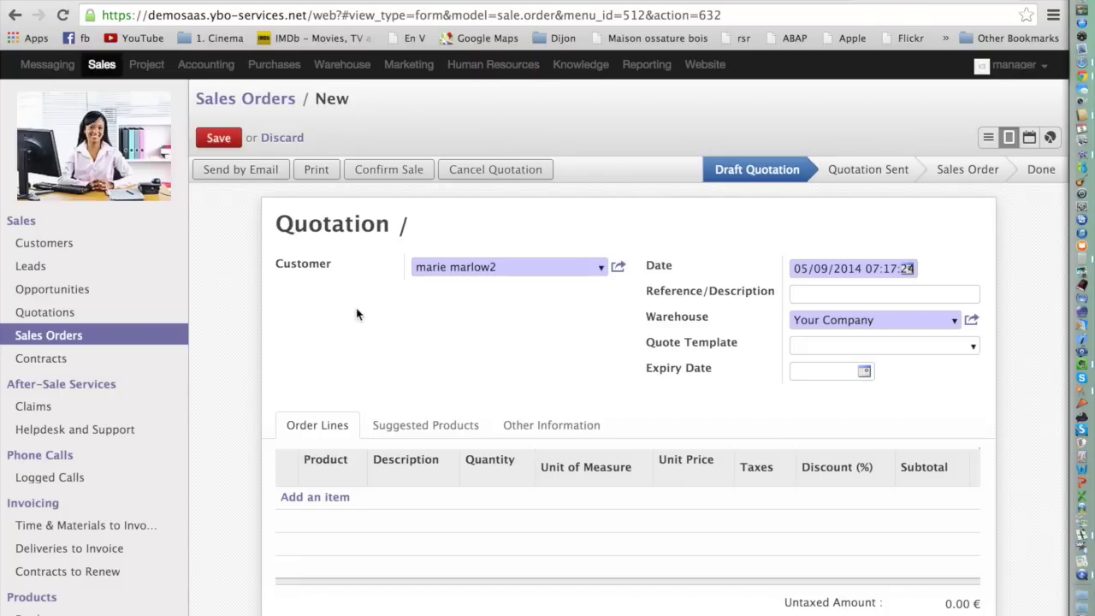
Abandon the unsaved quotation and start a new customer invoice for a newly created customer.
click(221, 68)
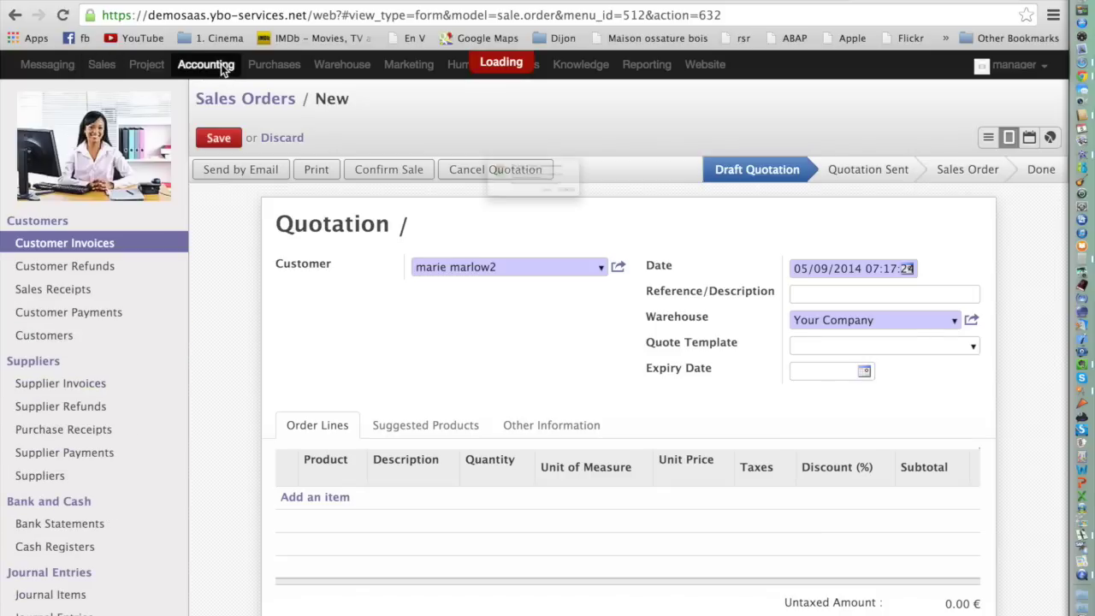
click(660, 232)
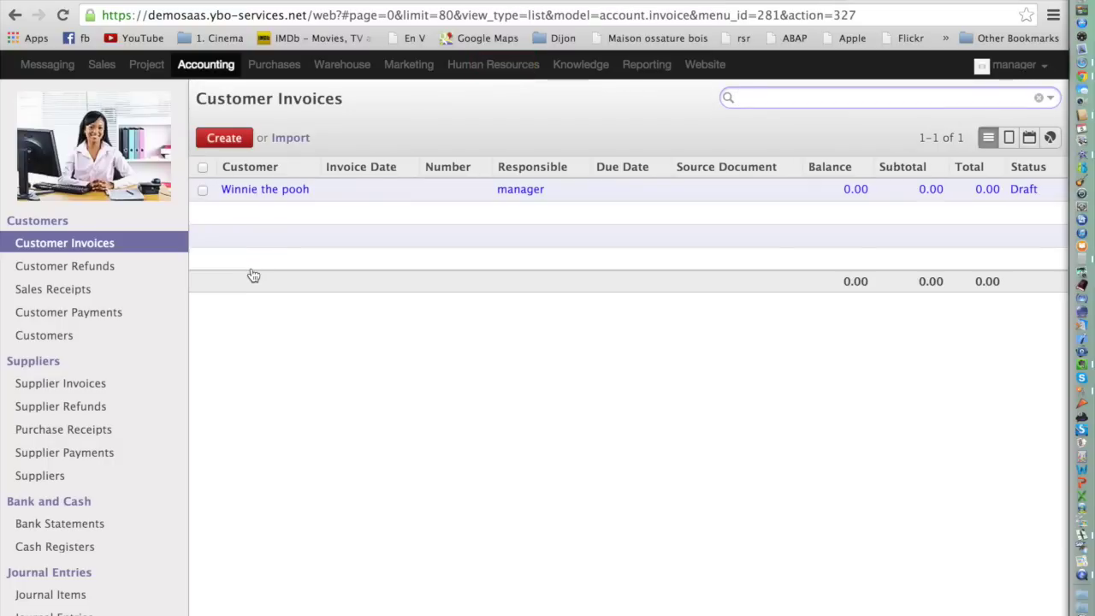
click(226, 139)
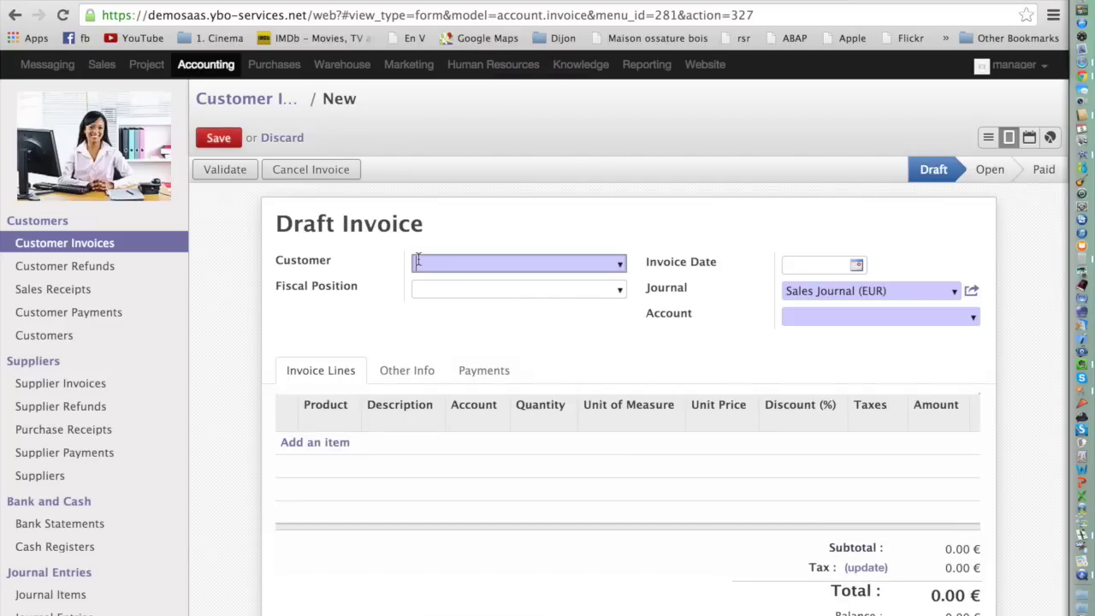
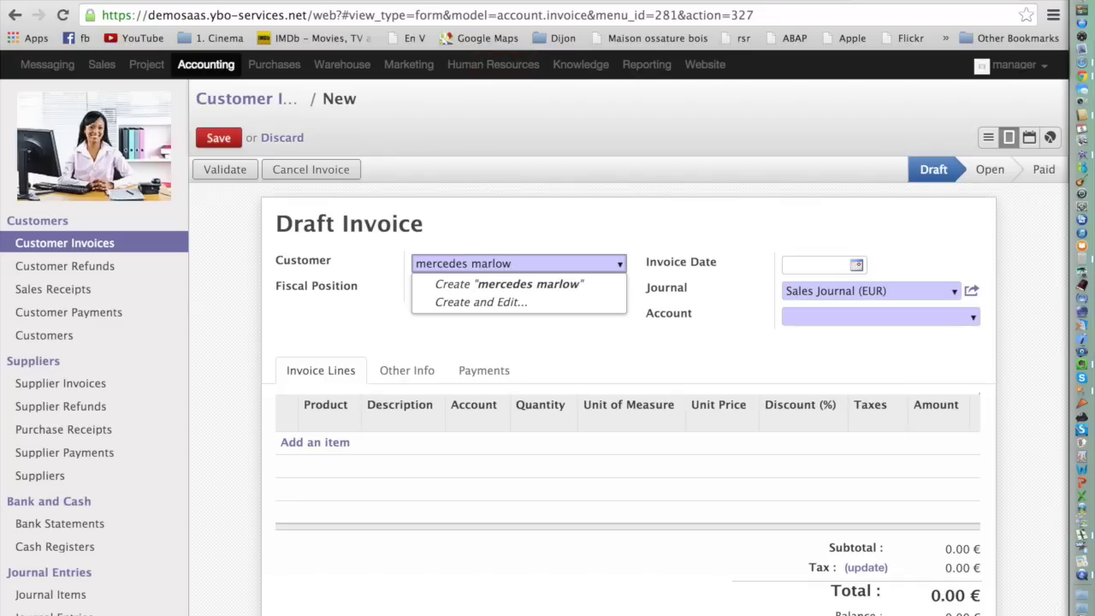
key(Down)
key(Return)
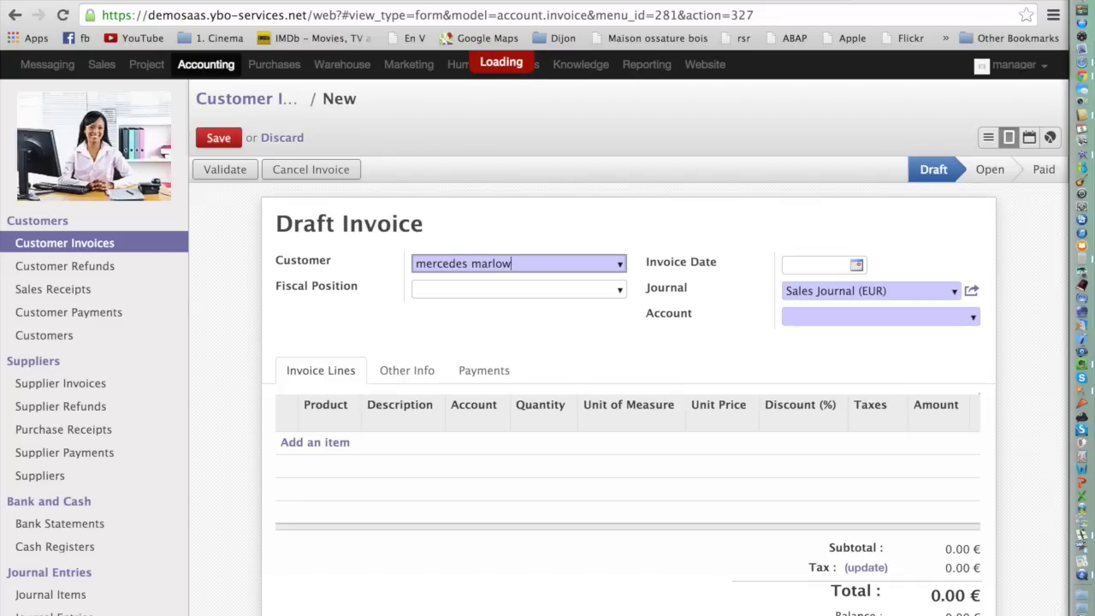
click(326, 446)
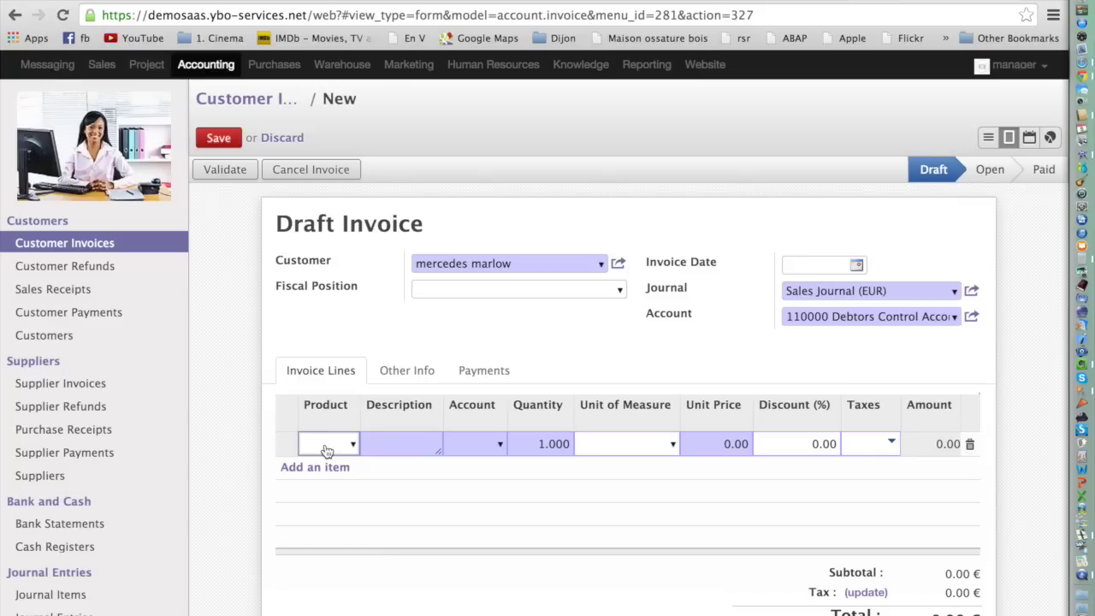
click(1014, 64)
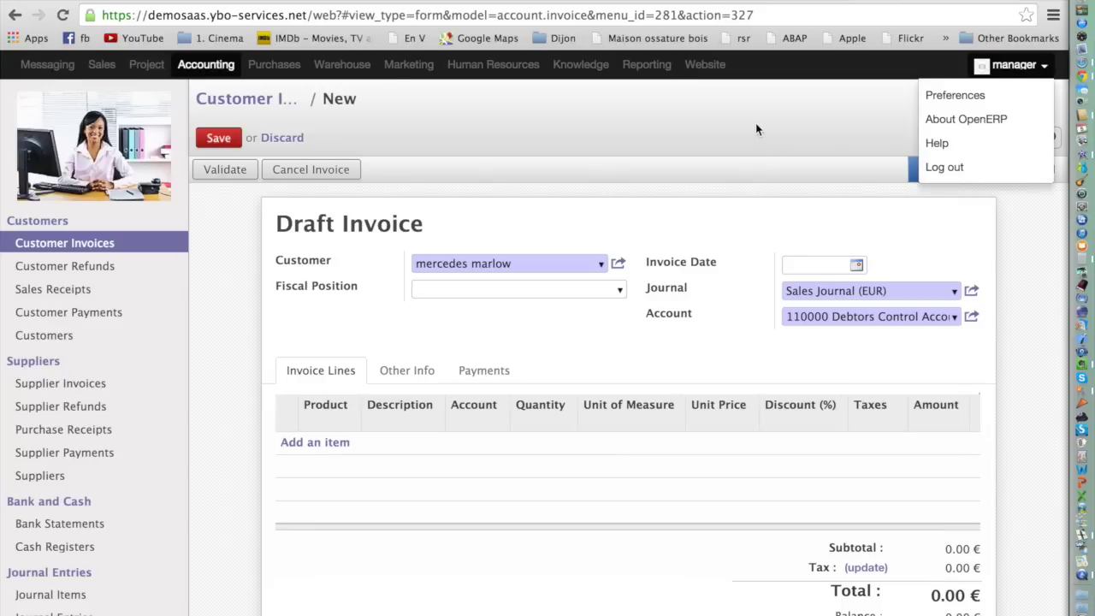